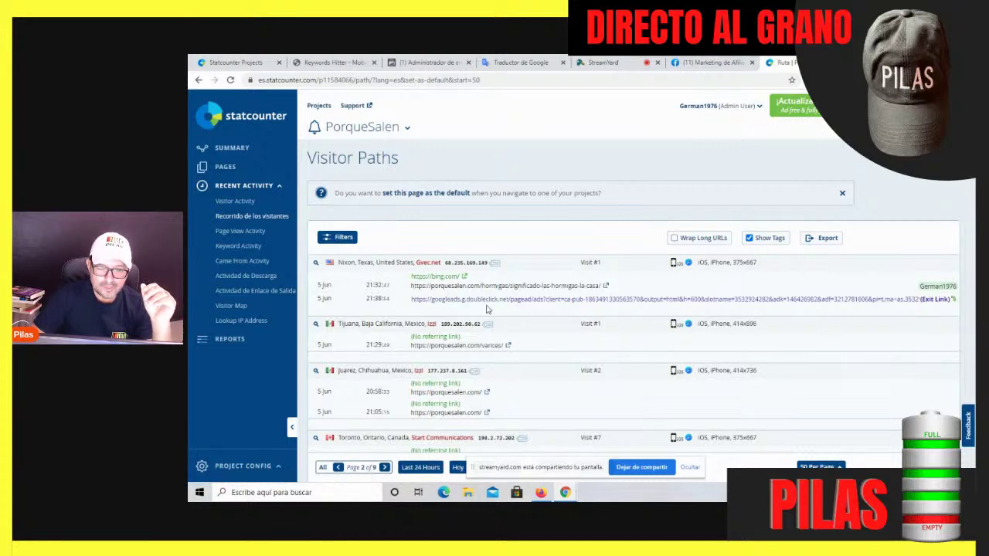
- Review the entries on page 2 of the Visitor Paths report, checking visitor locations, referrers and visited pages
scroll(549, 305, down, 10)
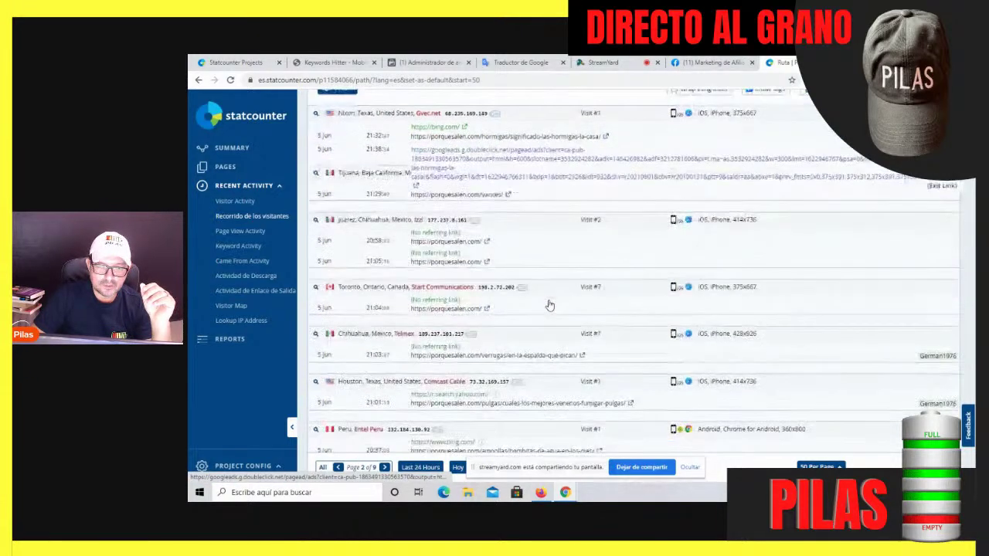
scroll(549, 305, down, 1)
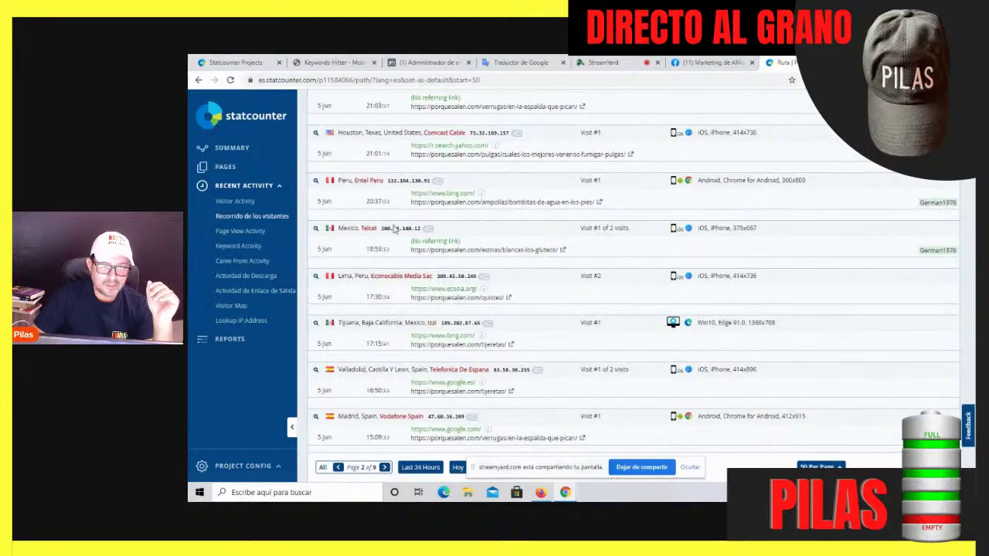
scroll(500, 237, down, 10)
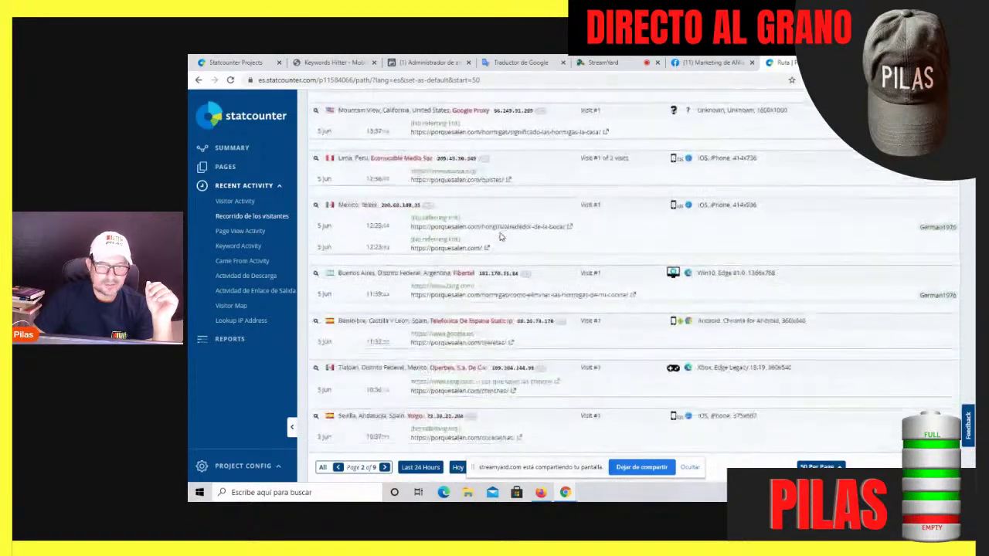
scroll(500, 237, down, 10)
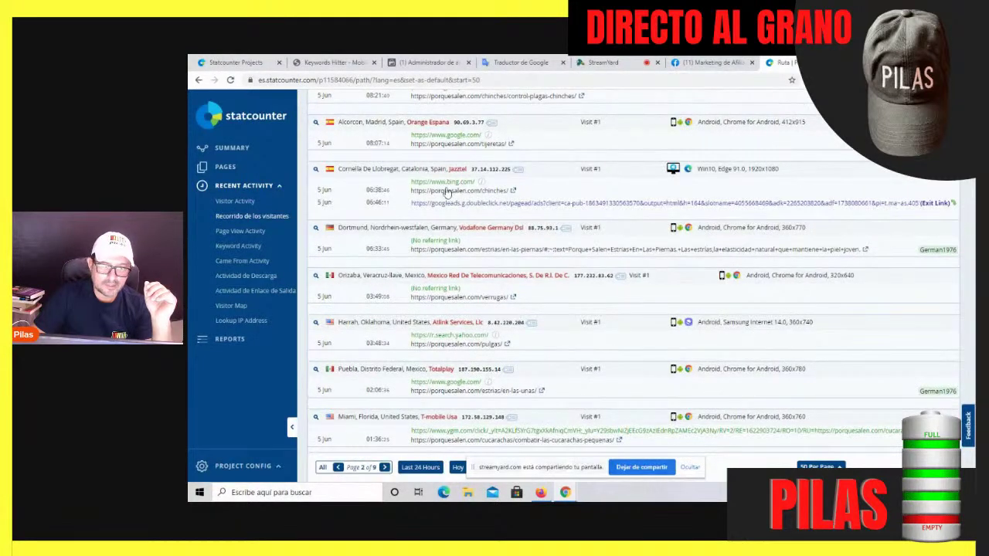
scroll(502, 193, down, 4)
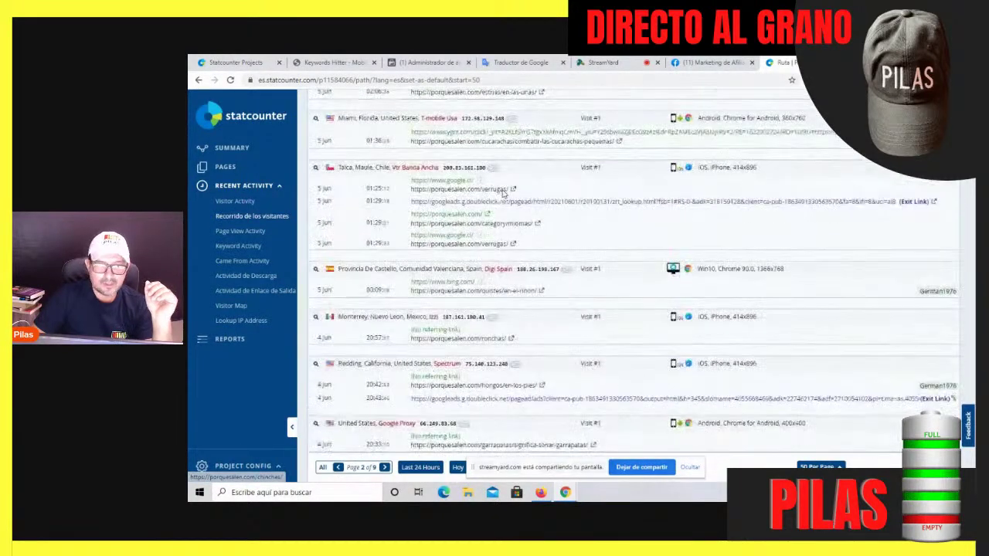
scroll(491, 193, down, 3)
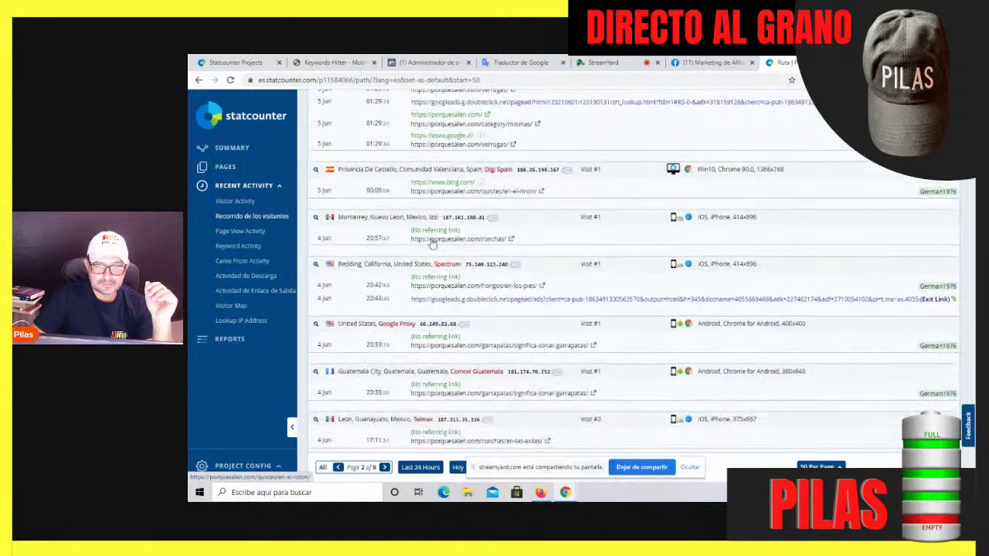
scroll(510, 288, down, 1)
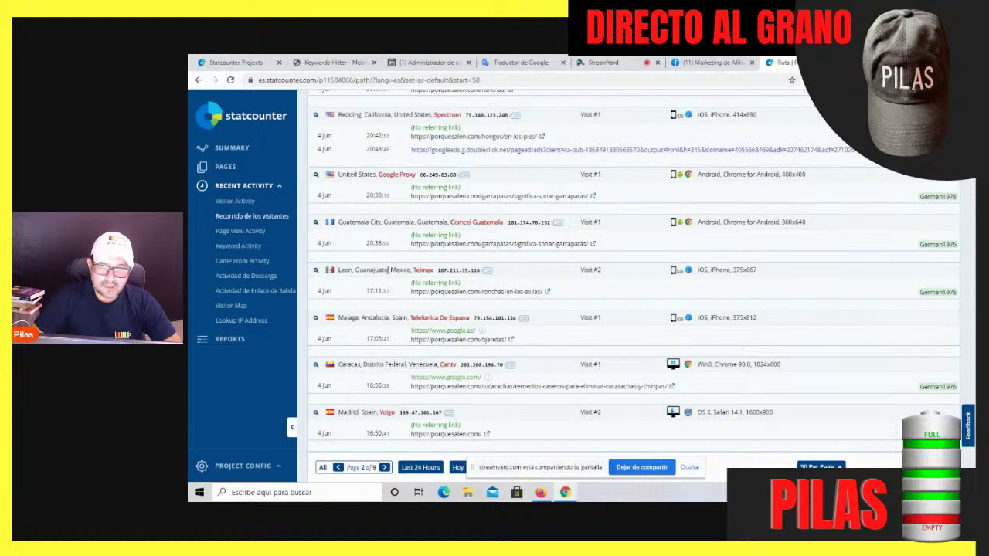
- Open the Page View Activity report and look through its systems, locations, pages and referrers
click(255, 232)
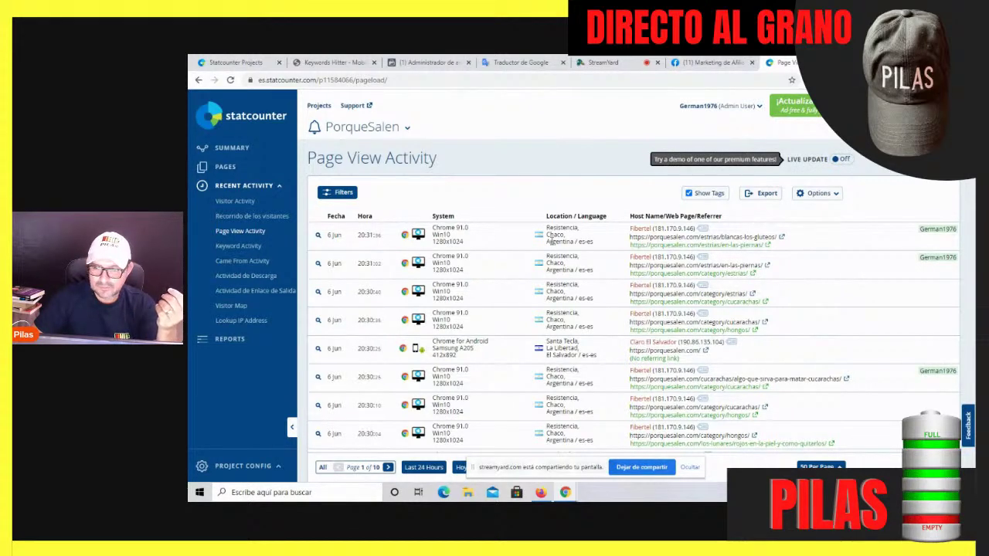
scroll(550, 240, down, 1)
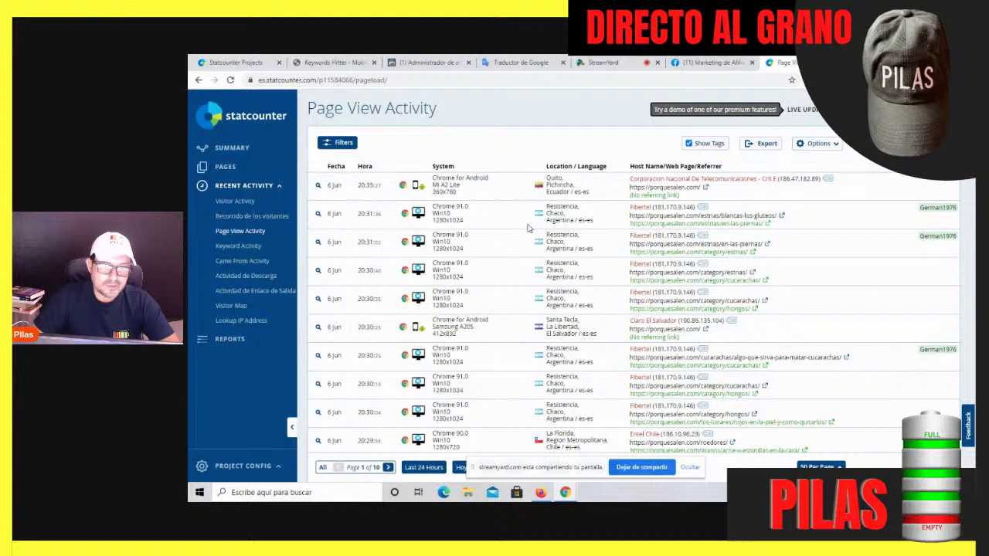
scroll(465, 144, down, 1)
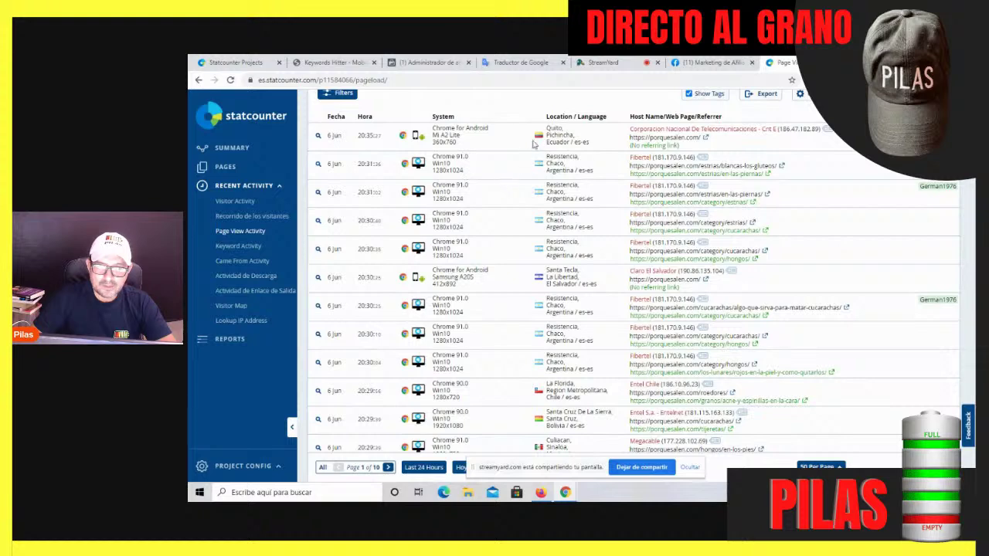
scroll(558, 183, down, 5)
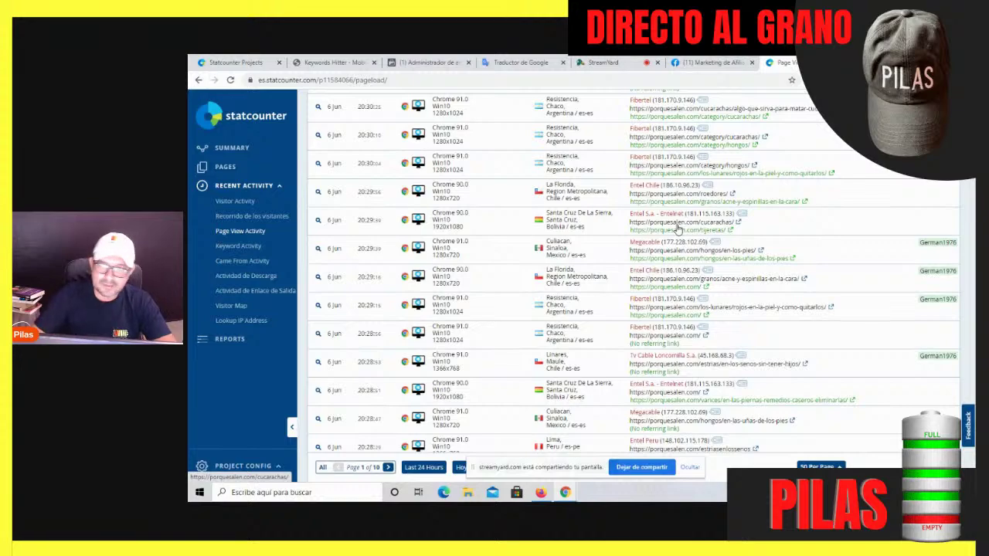
scroll(677, 227, down, 8)
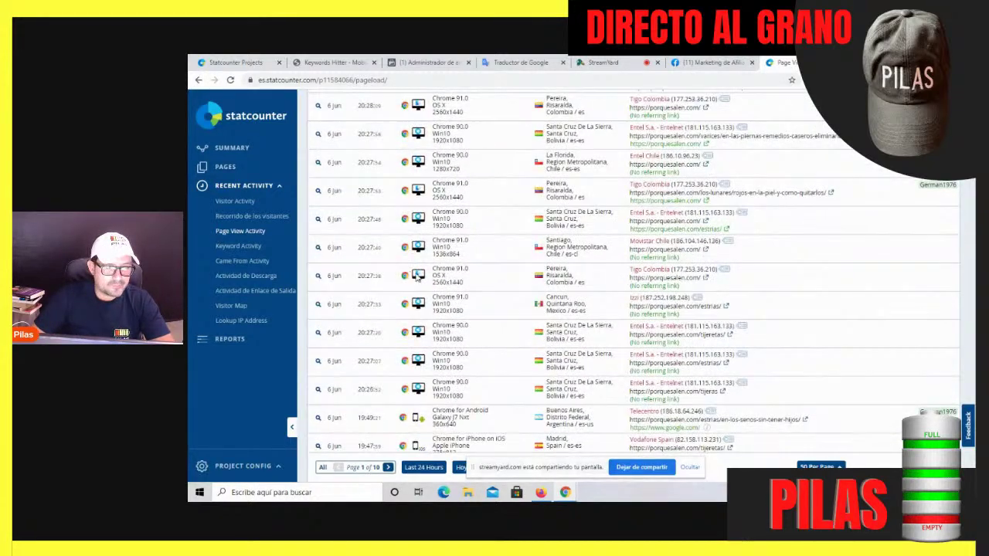
- Open the Keyword Activity report and review its search engines, search queries and entry pages
click(239, 246)
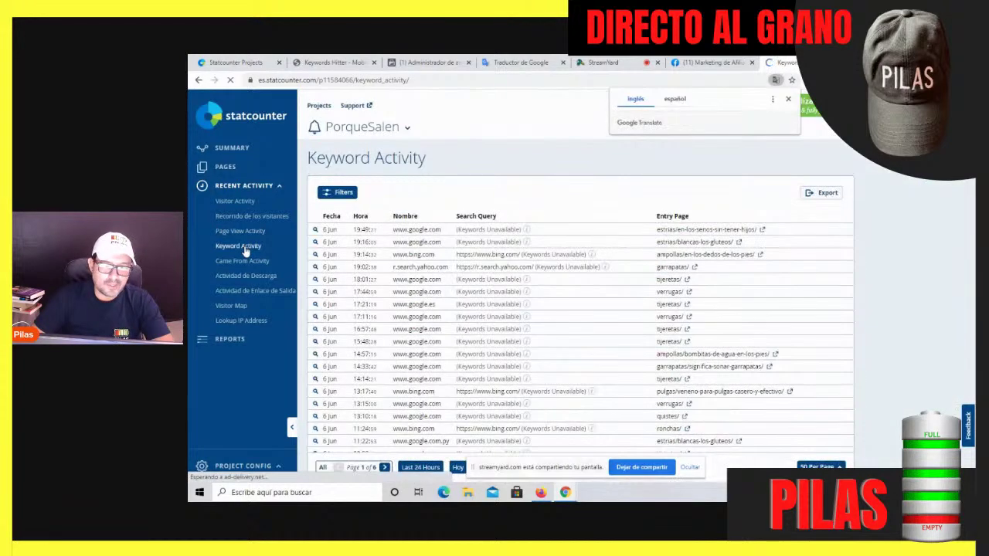
scroll(689, 276, down, 2)
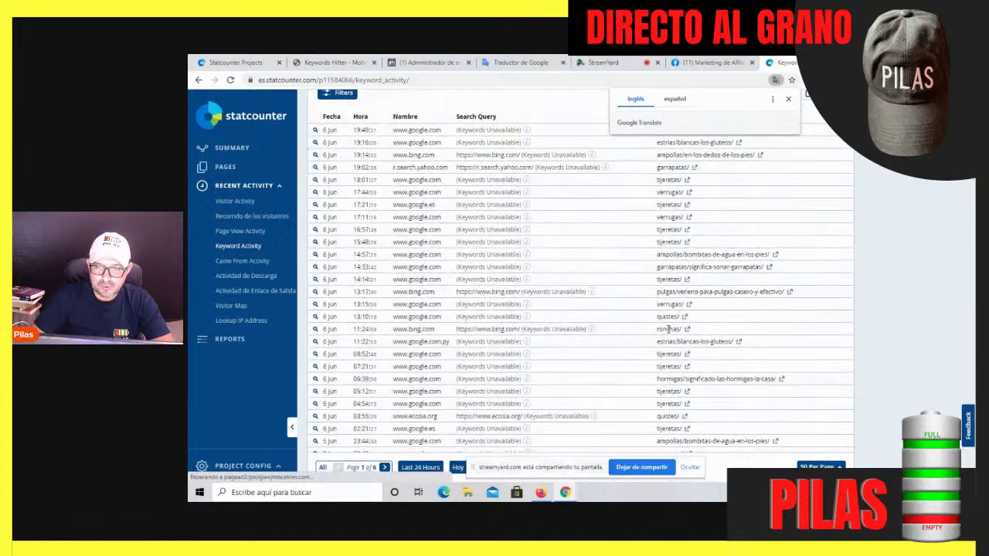
scroll(672, 308, down, 1)
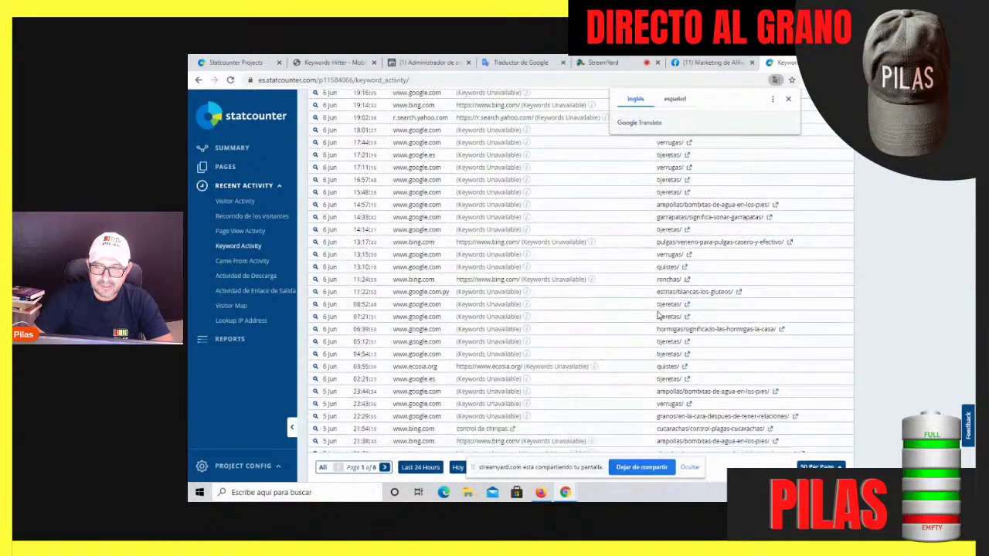
scroll(661, 316, down, 2)
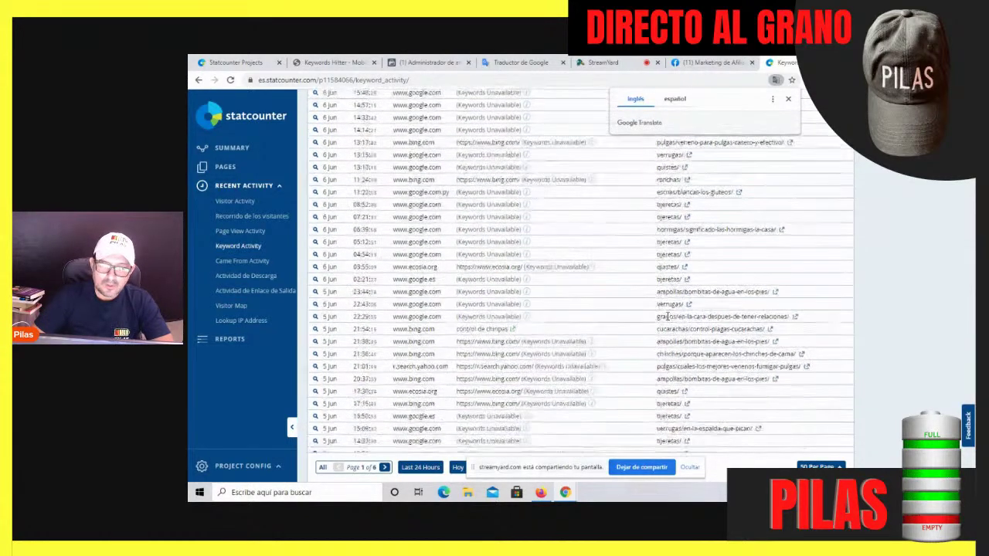
scroll(667, 317, up, 1)
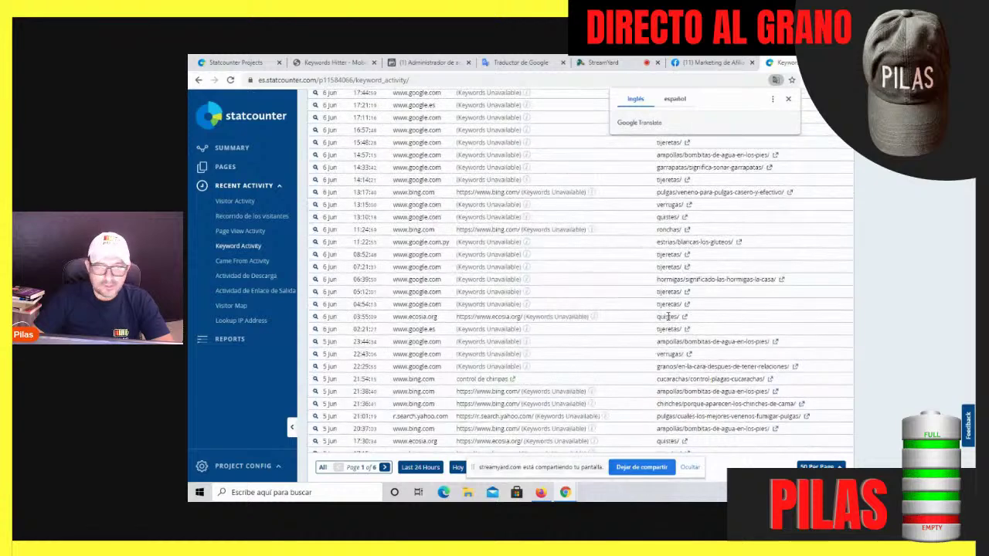
scroll(648, 318, up, 2)
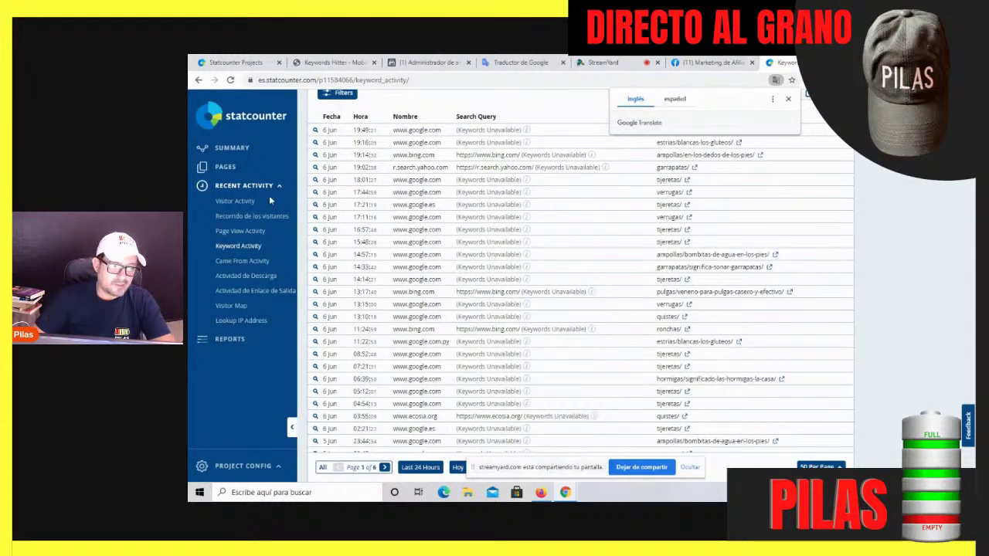
- View the Came From Activity report and the download activity report (Actividad de Descarga)
click(254, 262)
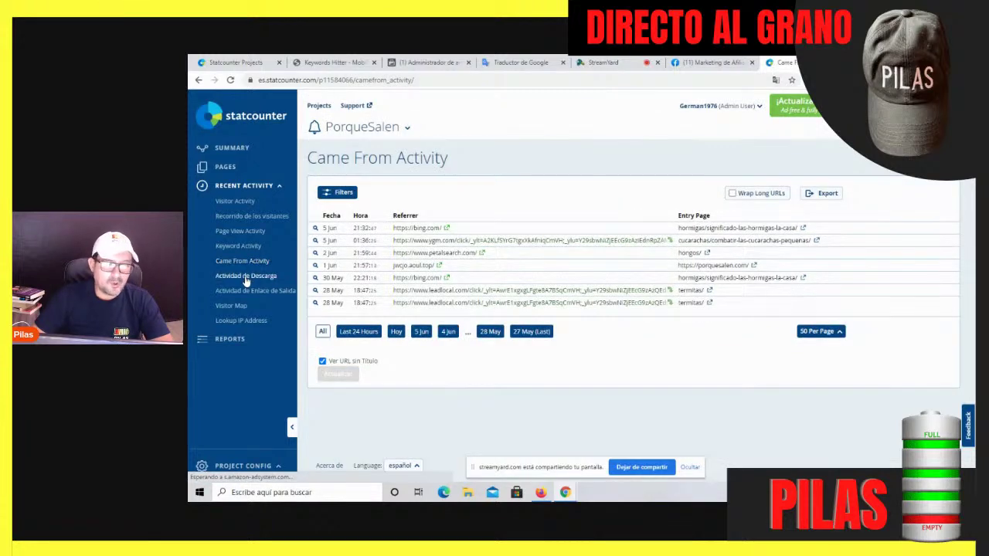
click(245, 276)
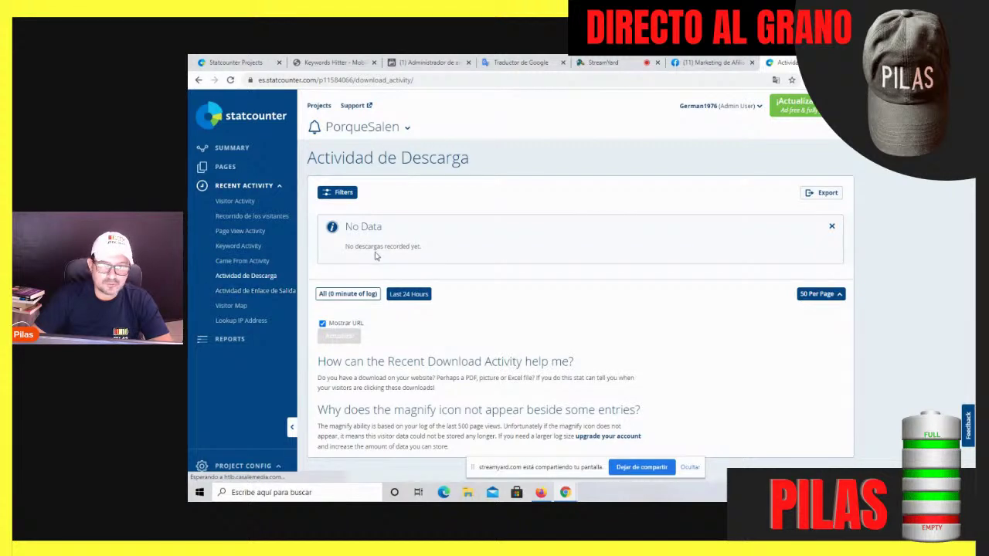
scroll(373, 255, down, 1)
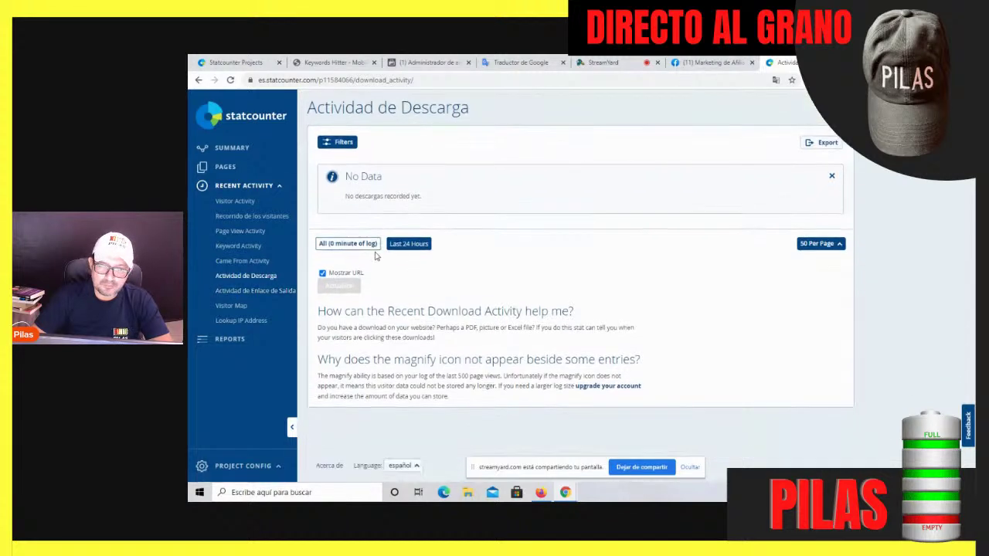
- Open the exit link activity report (Actividad de Enlace de Salida) and examine the clicked exit links and their exit pages
click(250, 291)
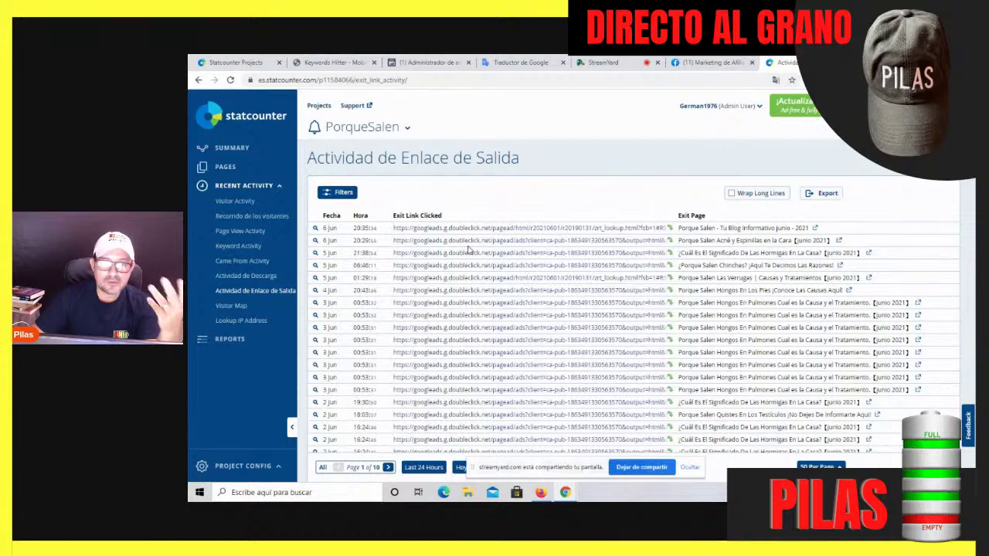
scroll(467, 250, down, 2)
scroll(468, 250, up, 2)
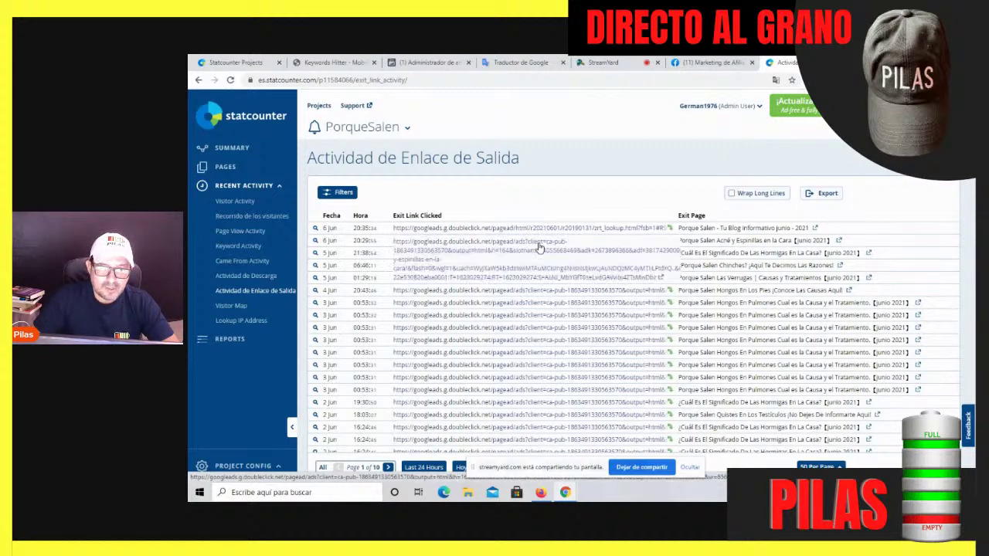
scroll(539, 248, down, 5)
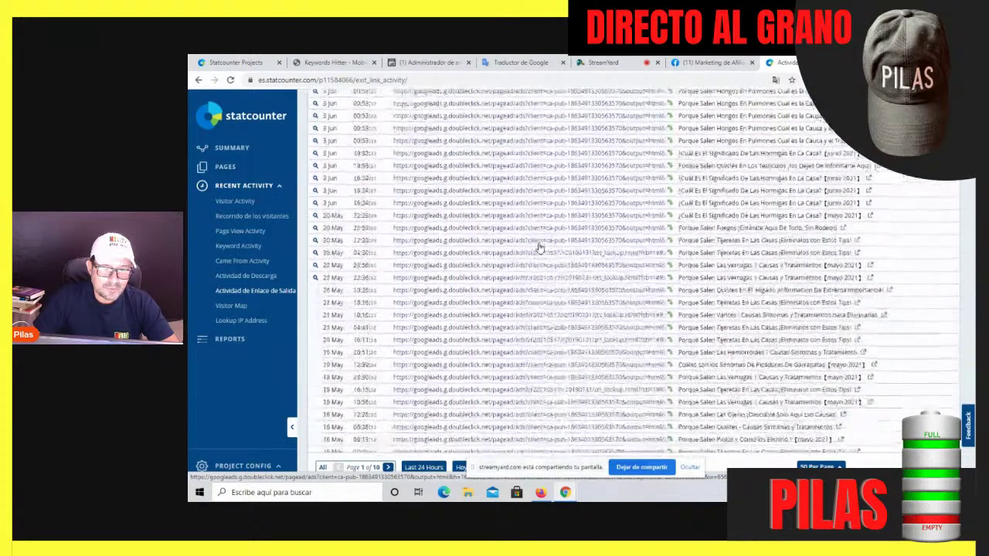
scroll(530, 251, down, 2)
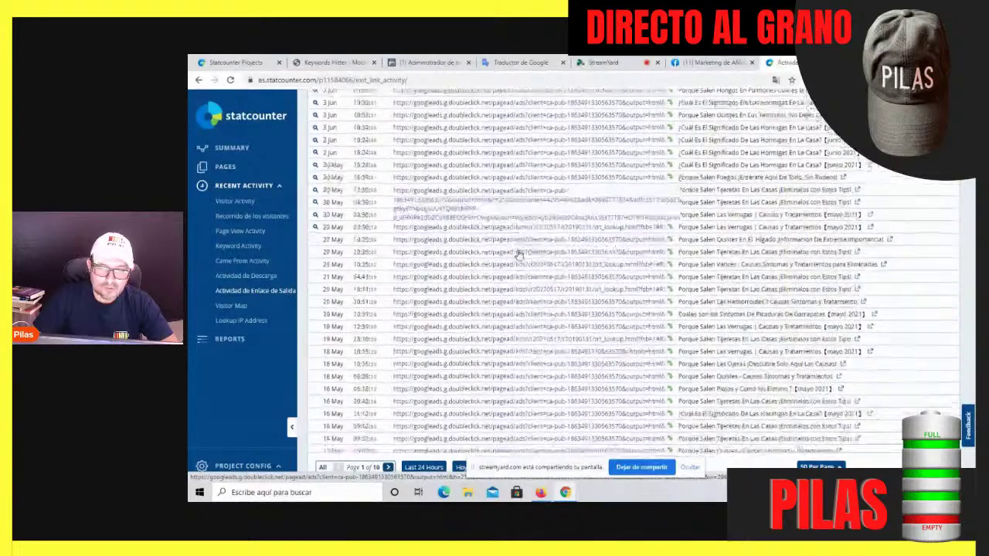
scroll(518, 255, down, 2)
scroll(518, 255, up, 4)
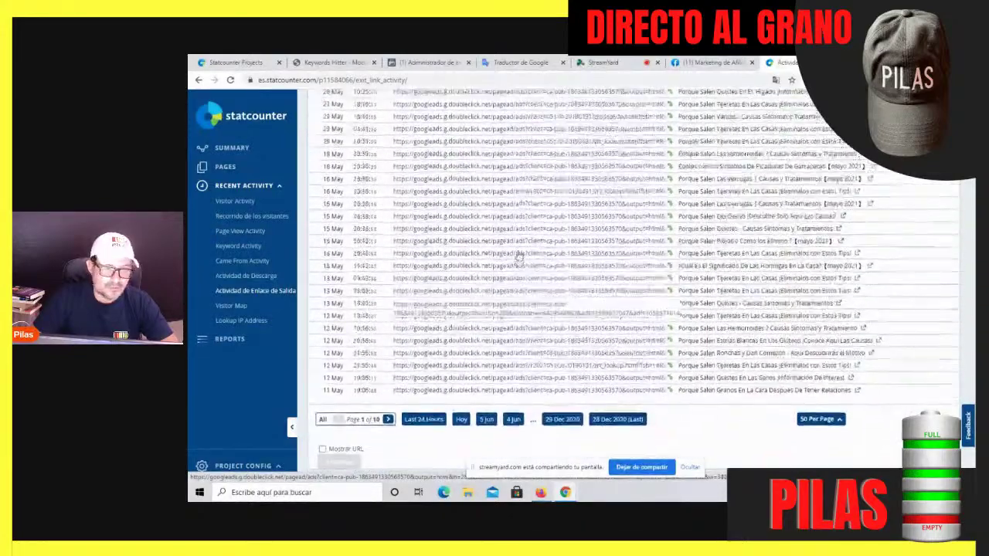
scroll(412, 251, down, 1)
scroll(412, 251, up, 4)
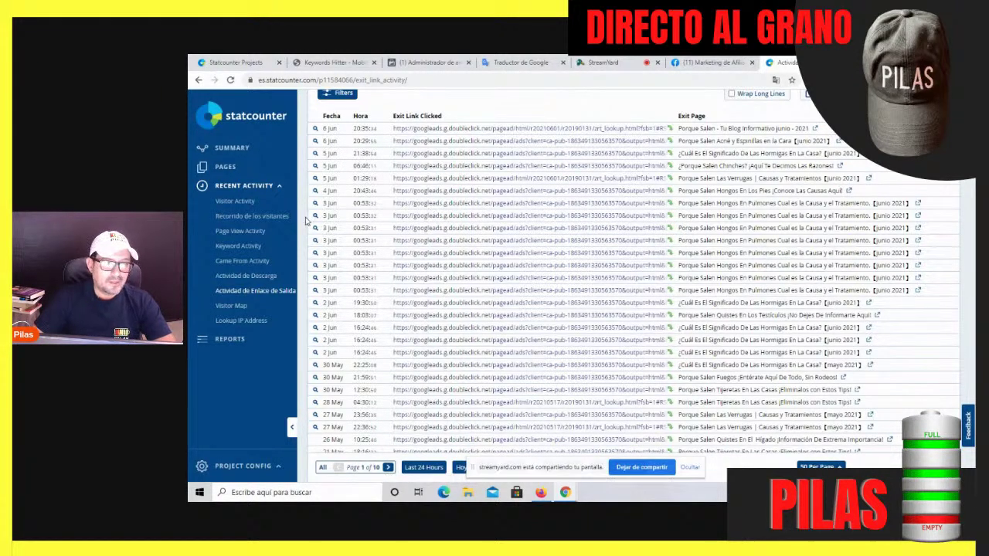
- Check the live broadcast's comments in StreamYard and return to Statcounter's exit link activity report
click(606, 64)
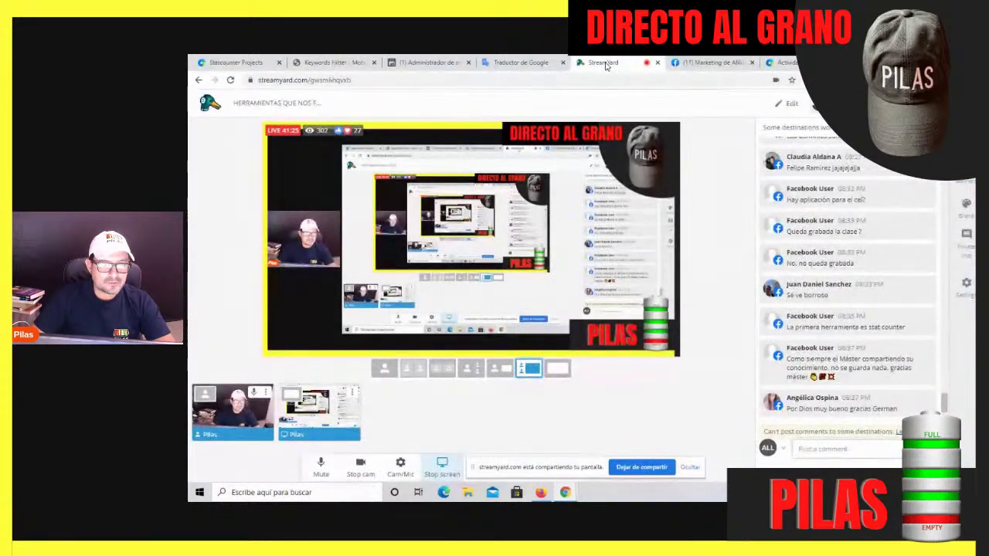
click(793, 66)
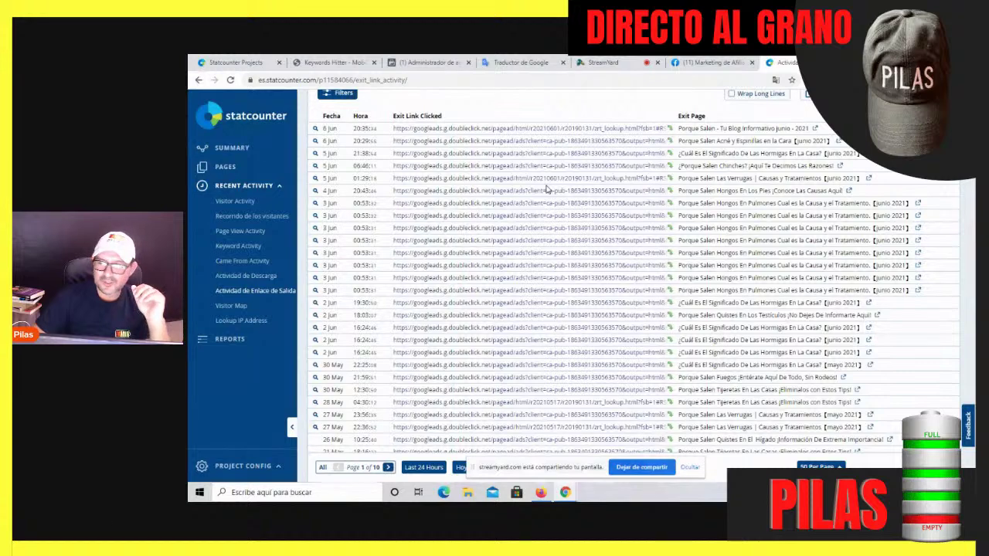
scroll(453, 224, up, 1)
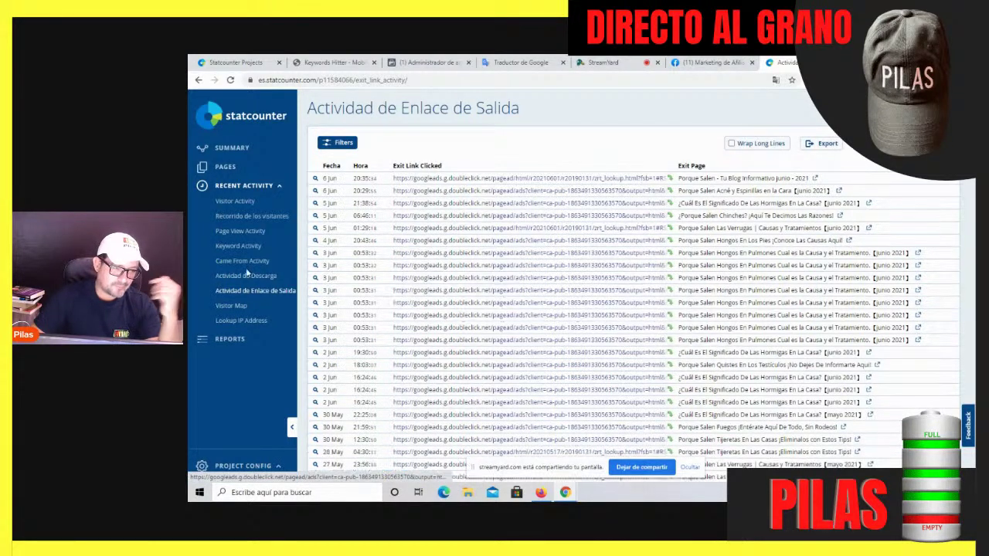
- Open the Visitor Map and examine where the site's visitors are located and the date options below it
click(240, 307)
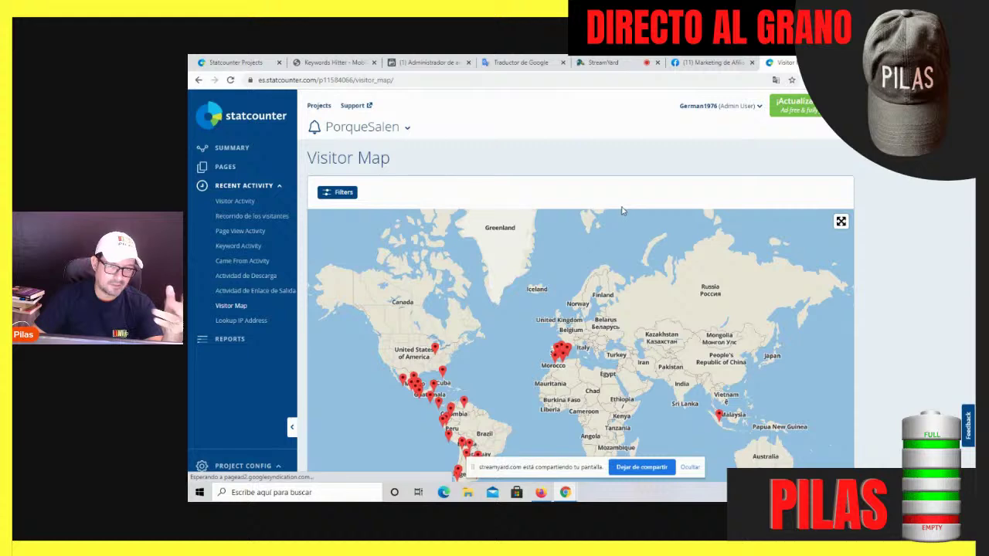
scroll(630, 201, down, 1)
scroll(629, 201, down, 1)
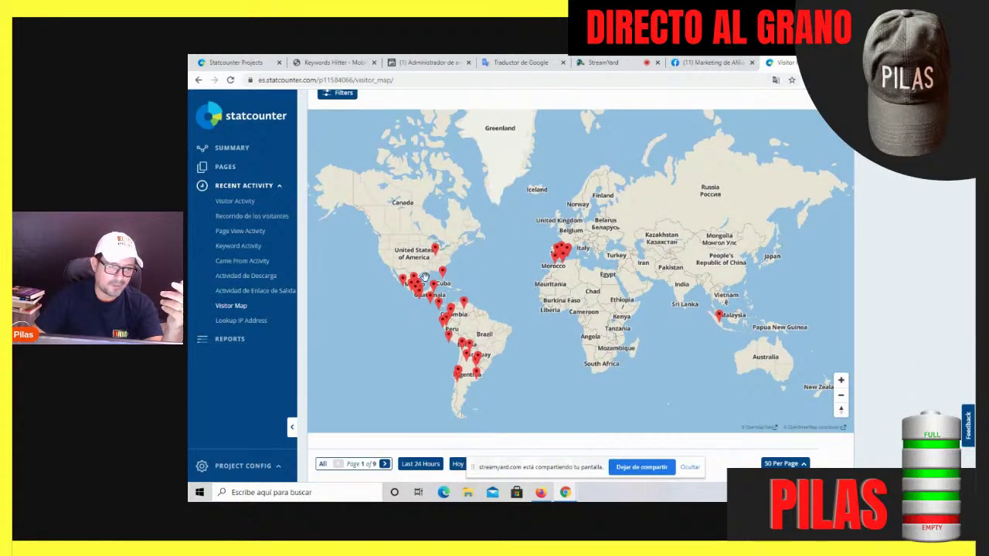
scroll(970, 255, down, 2)
scroll(970, 255, up, 2)
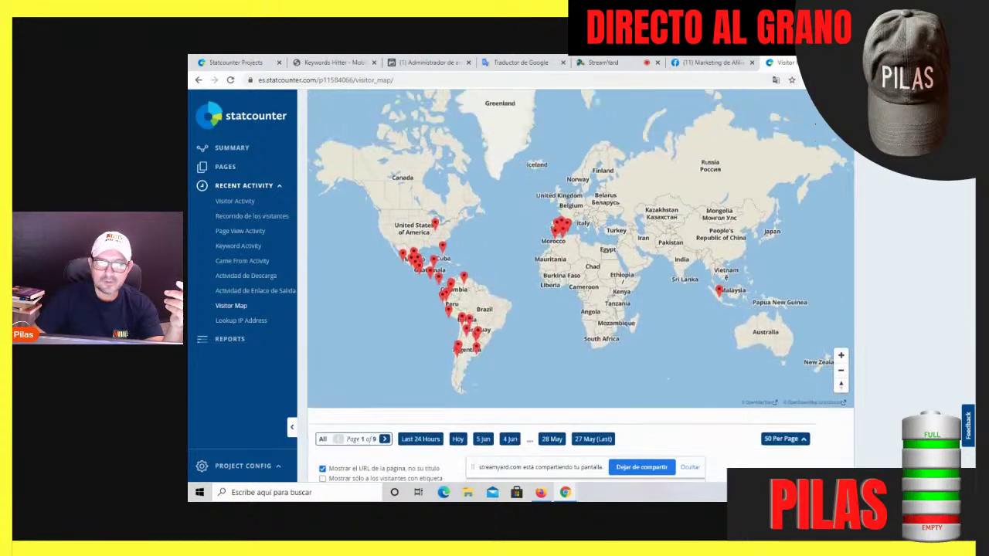
scroll(970, 255, down, 1)
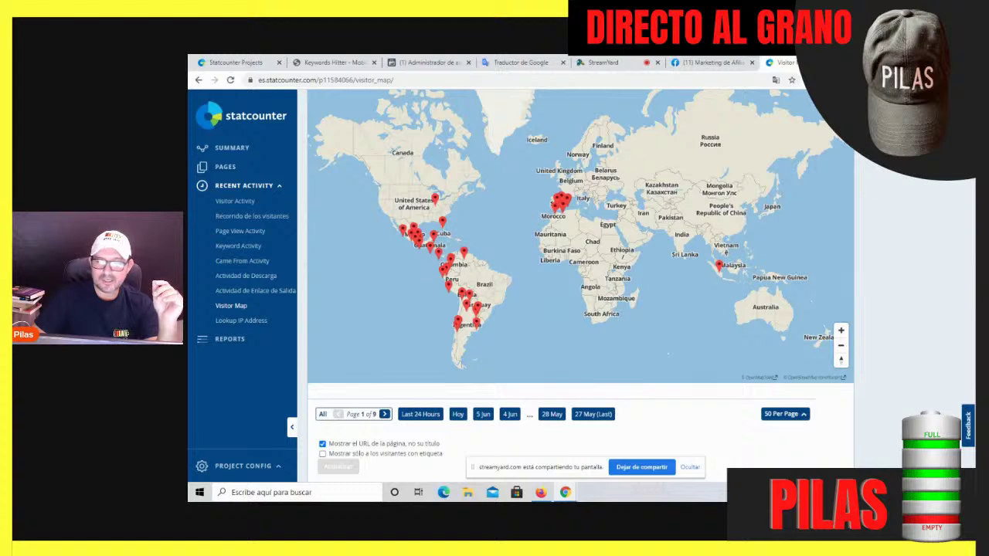
scroll(964, 269, up, 1)
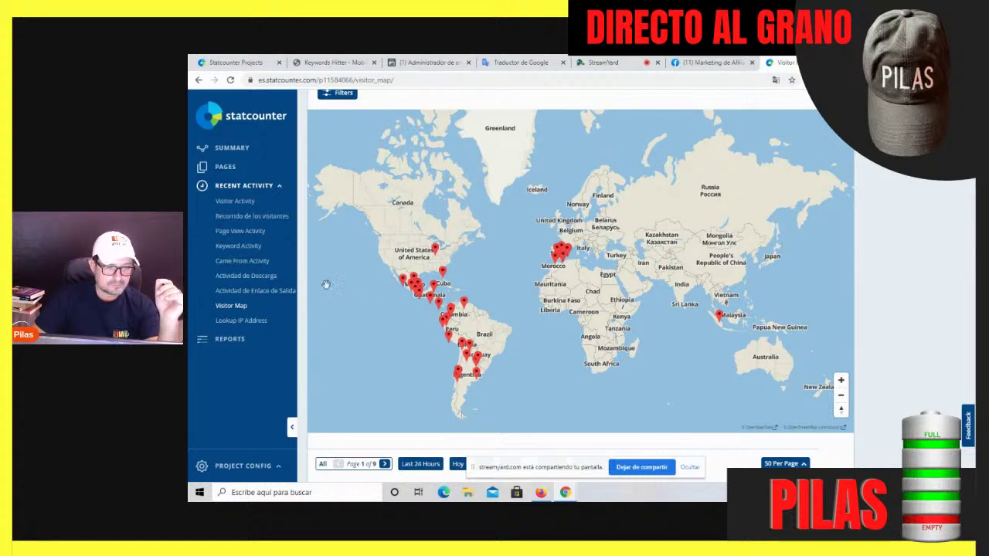
- Open the IP address lookup field, then view the Reports overview with its location, traffic and page summaries
click(235, 323)
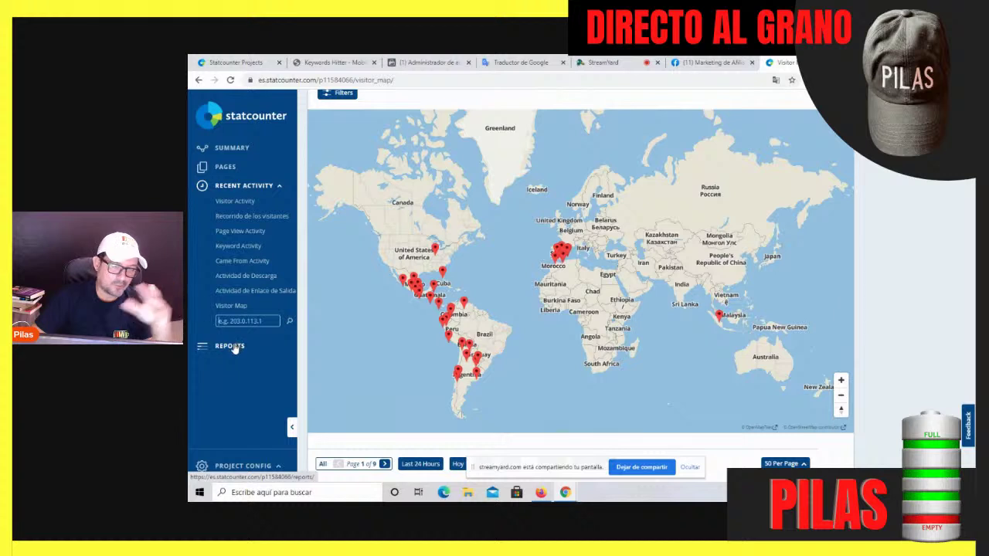
click(221, 347)
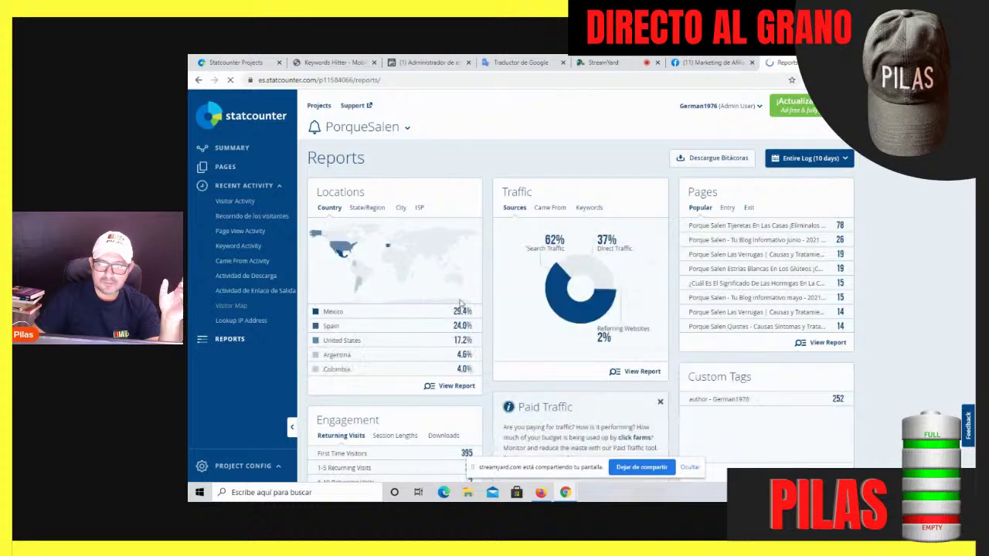
scroll(479, 296, down, 3)
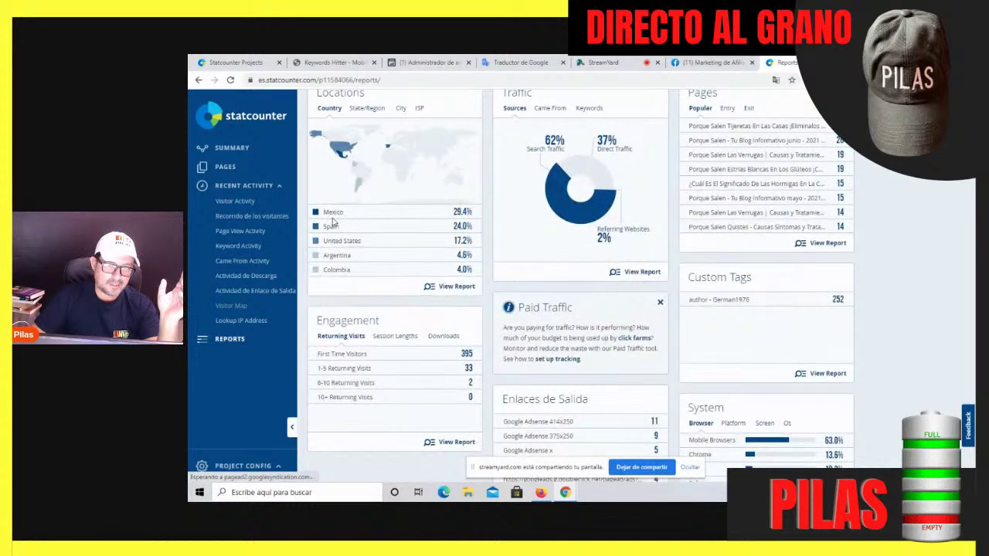
scroll(352, 233, up, 1)
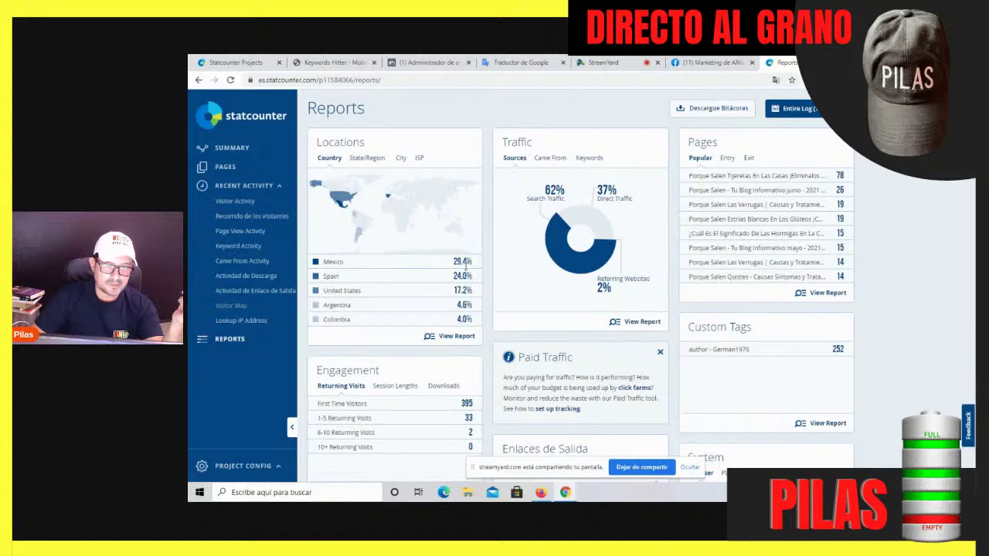
- Open the full country report (País) from Locations and examine the page views and percentages per country
click(458, 337)
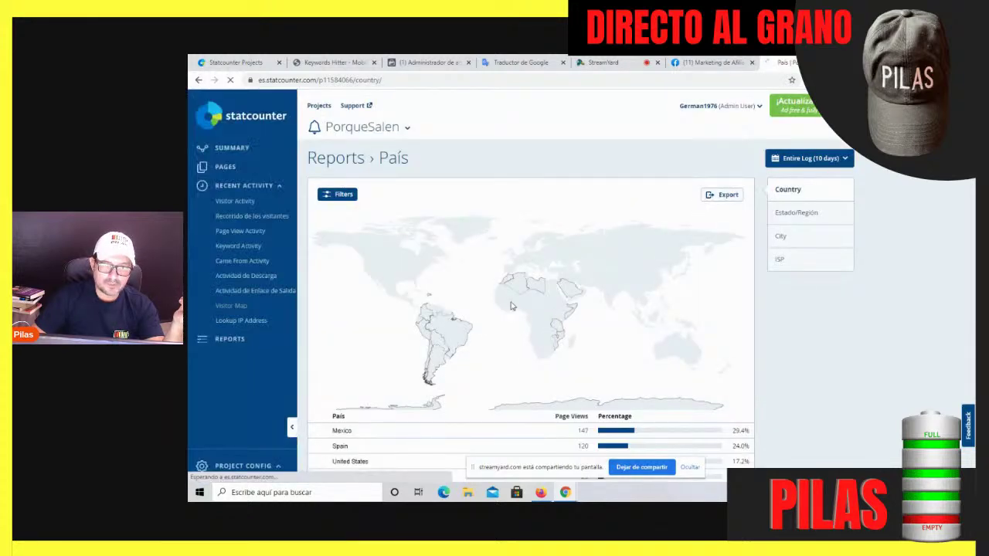
scroll(514, 306, down, 2)
scroll(403, 322, down, 2)
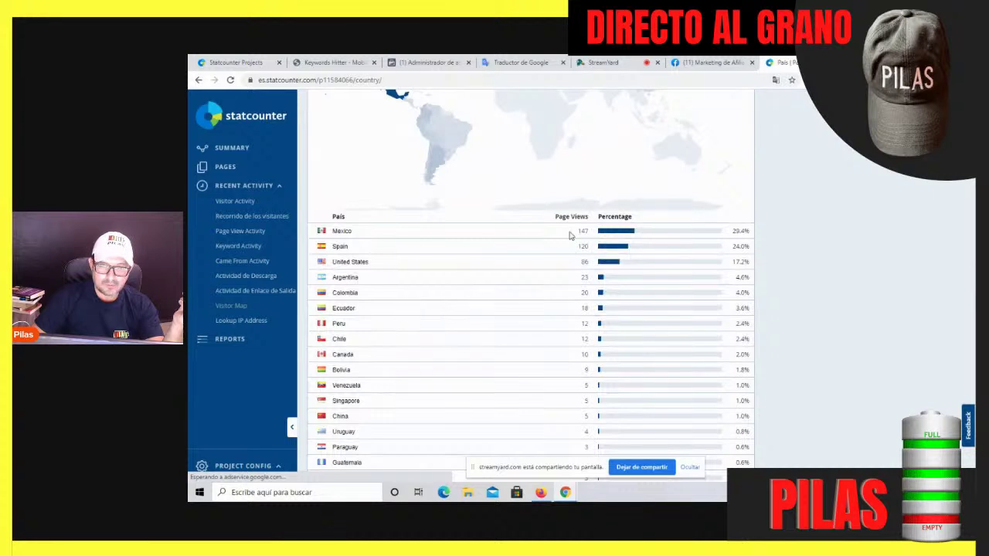
scroll(585, 315, up, 4)
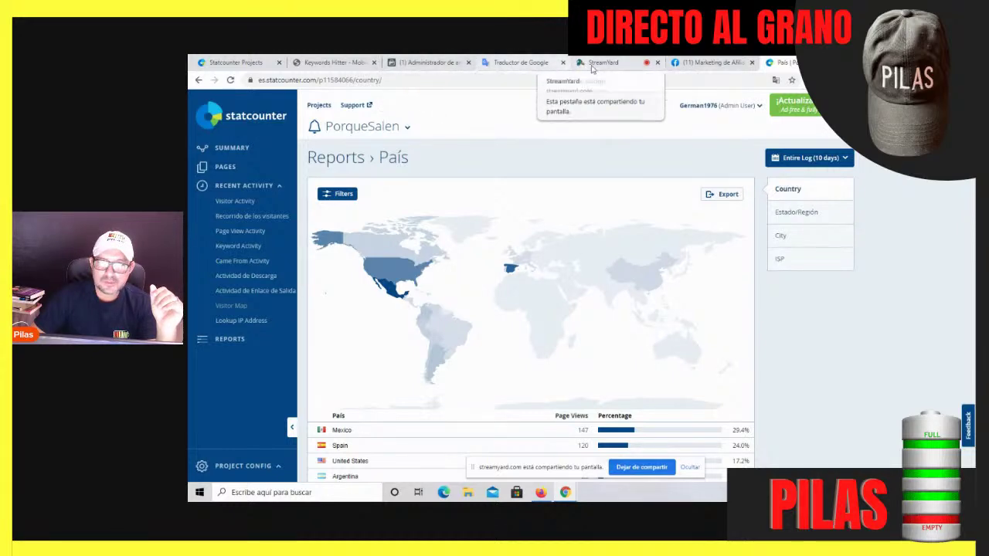
- Read the viewers' comments in StreamYard and under the live video post in the Marketing de Afiliados con Hotmart Directo al Grano Facebook group
click(608, 63)
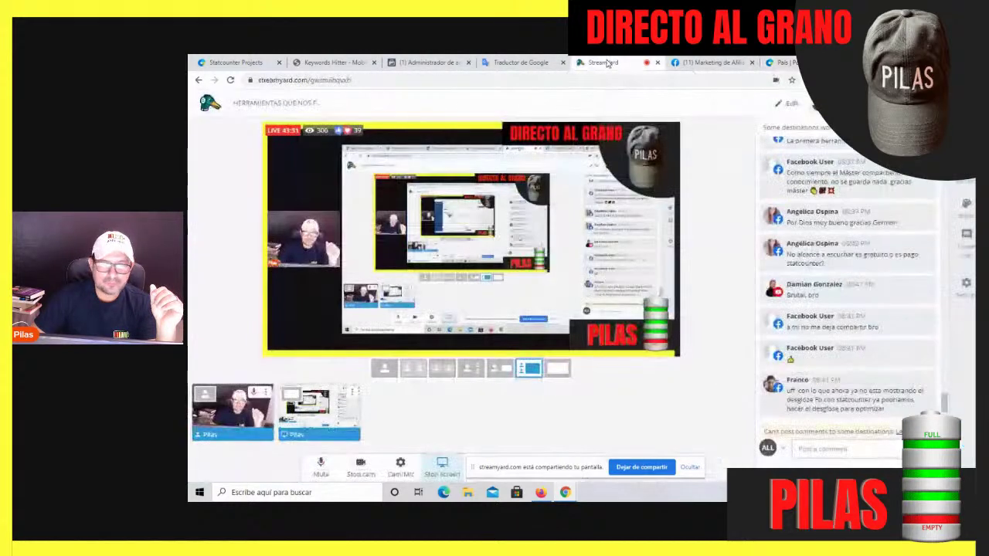
click(848, 254)
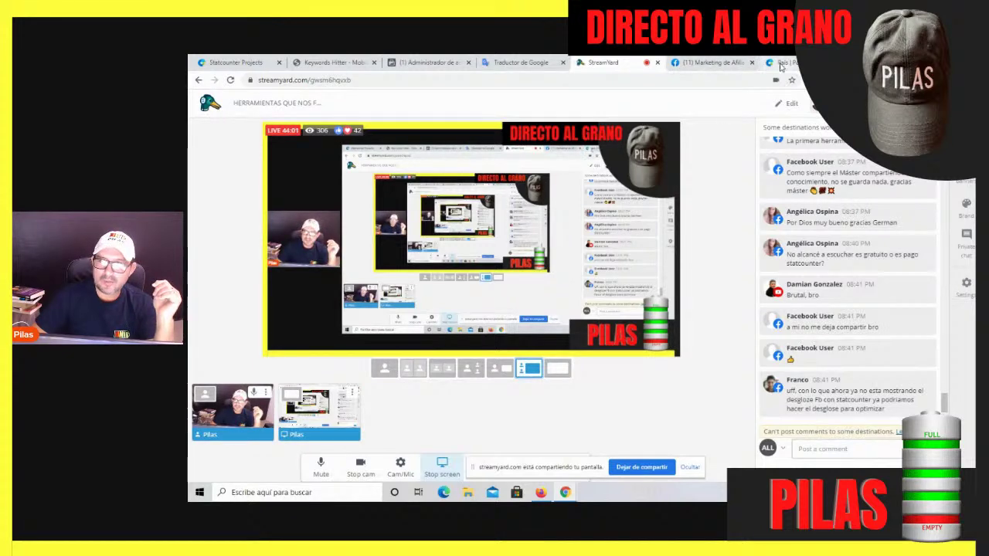
click(704, 63)
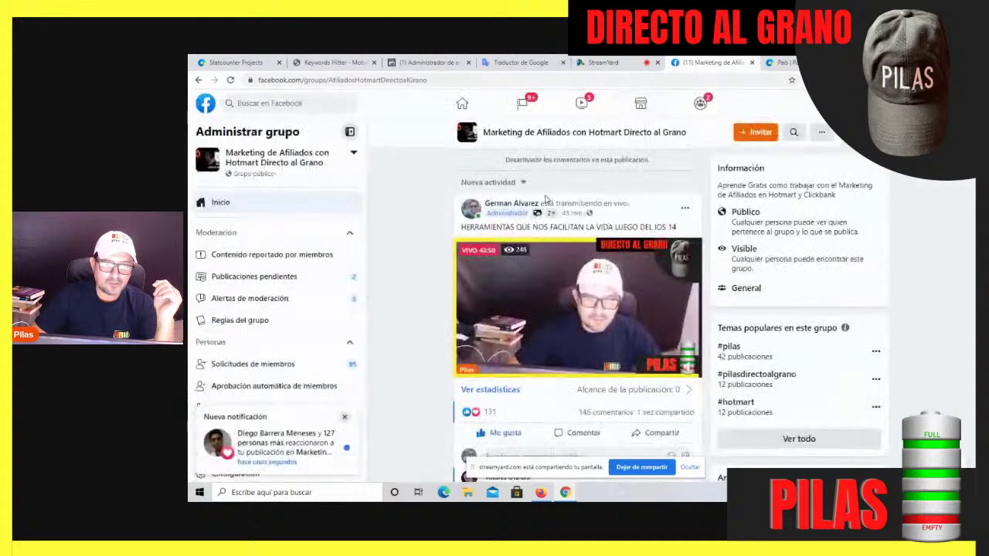
scroll(510, 230, down, 3)
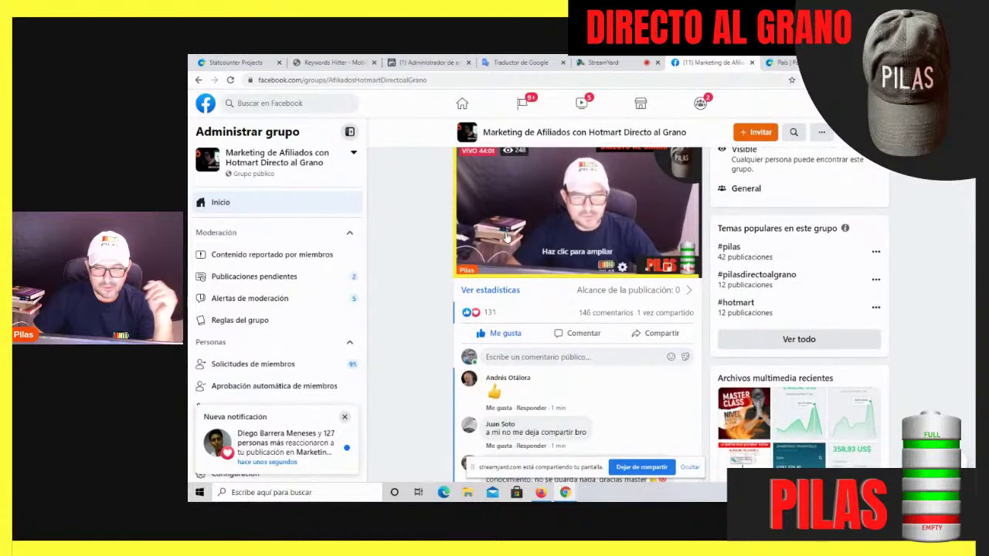
scroll(507, 237, down, 1)
scroll(507, 237, down, 1)
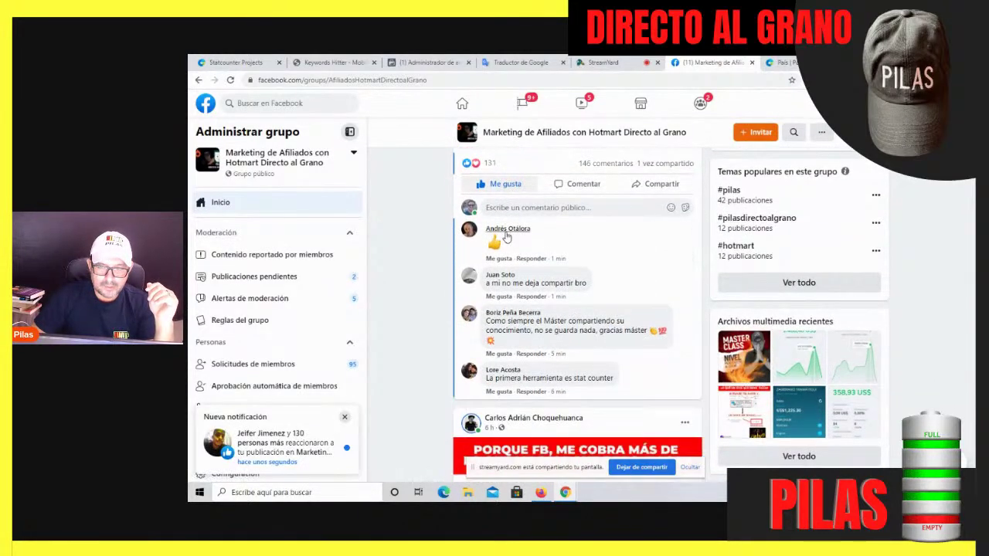
mouse_move(506, 237)
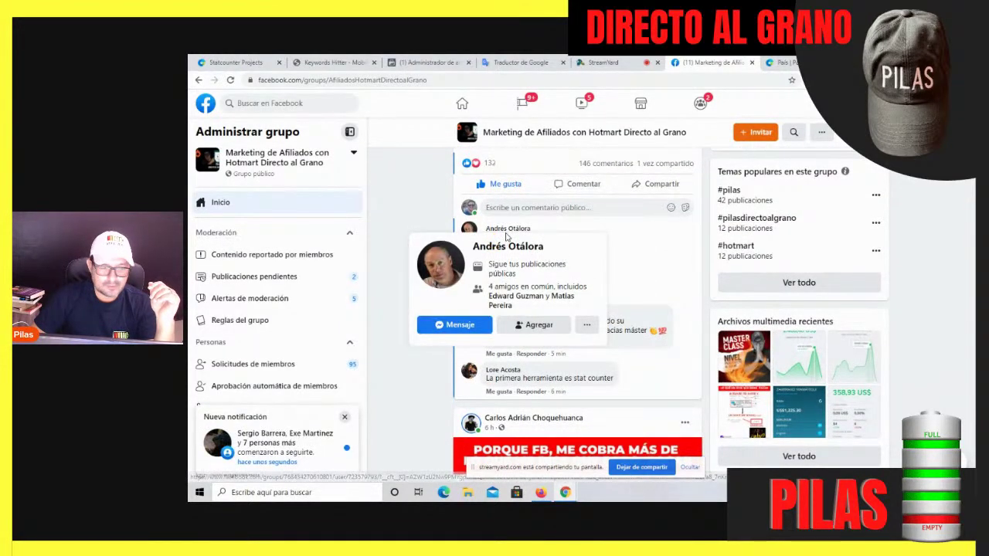
scroll(506, 237, up, 1)
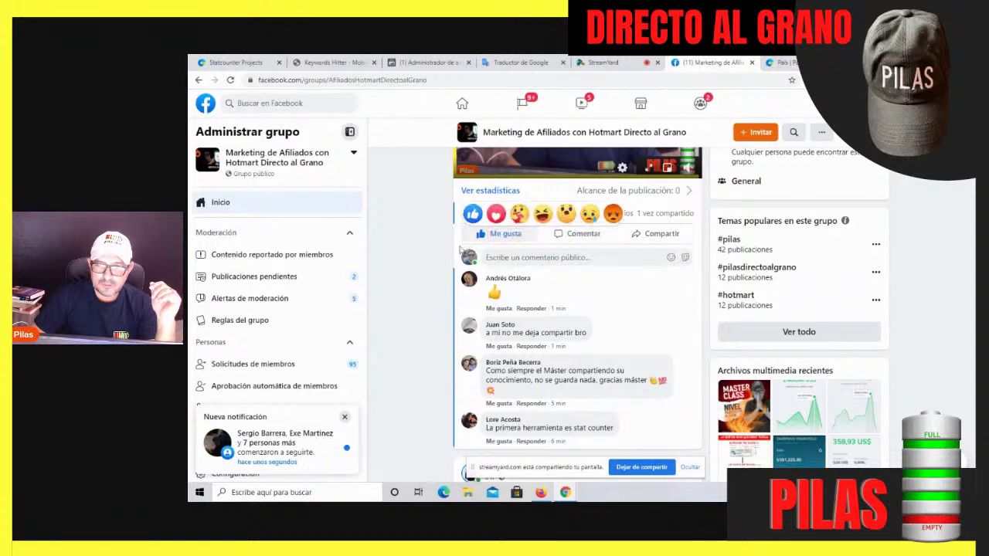
scroll(494, 232, up, 1)
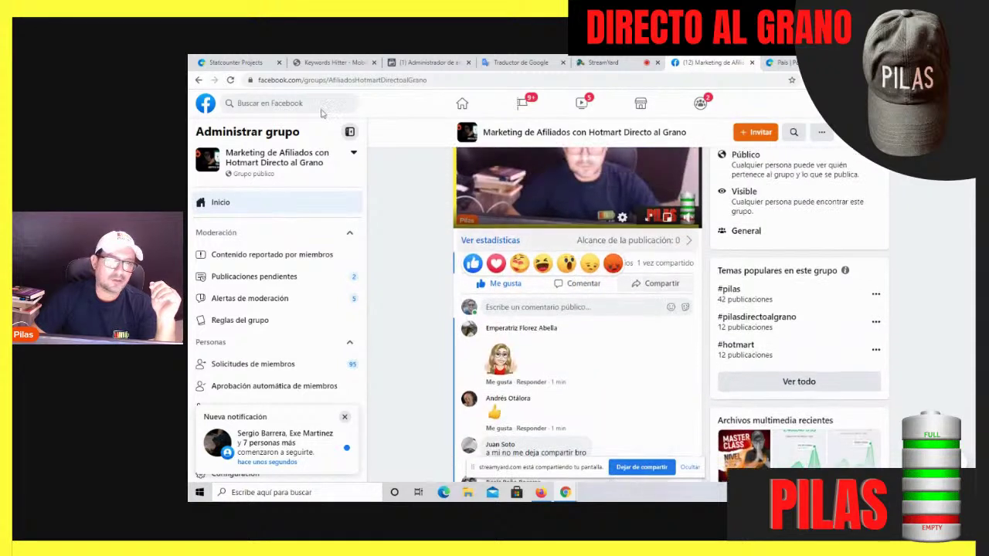
- Reload the Facebook group page and check the live video post's newest comments and share count
click(230, 80)
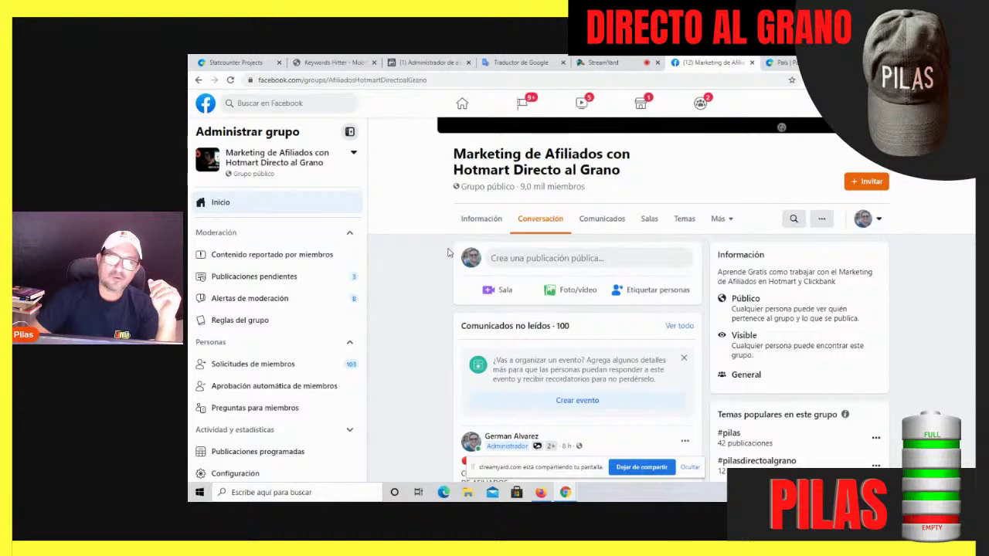
scroll(448, 252, down, 8)
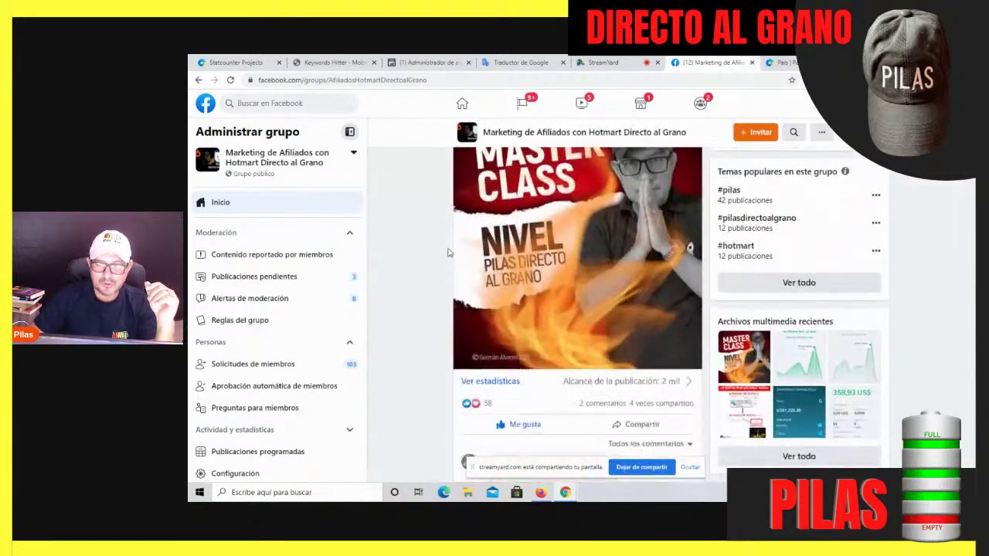
scroll(448, 253, down, 5)
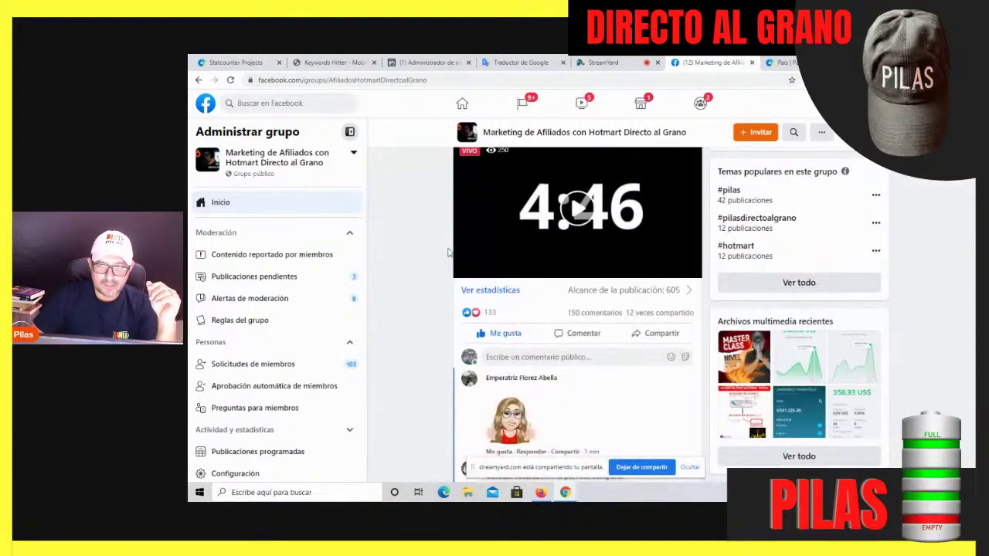
scroll(448, 253, down, 1)
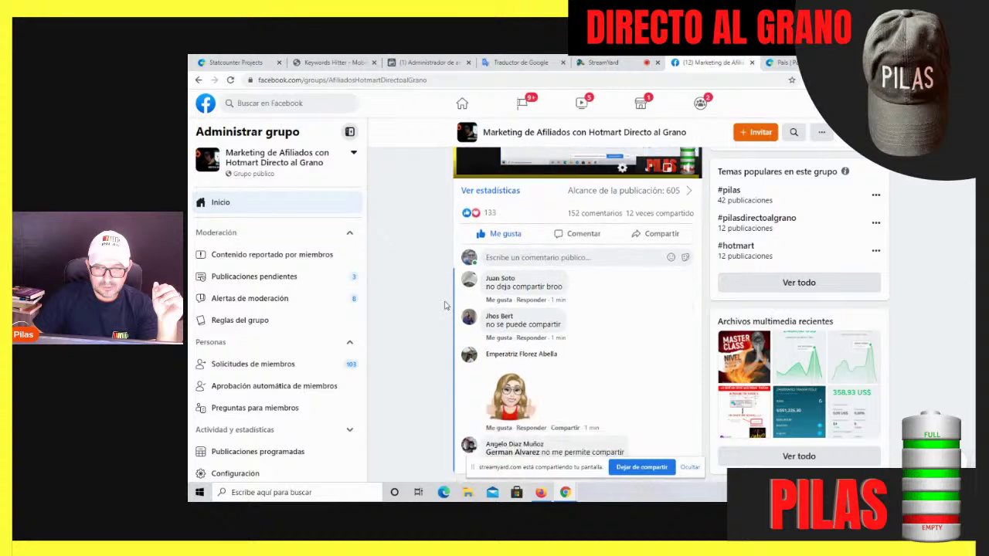
scroll(446, 306, down, 1)
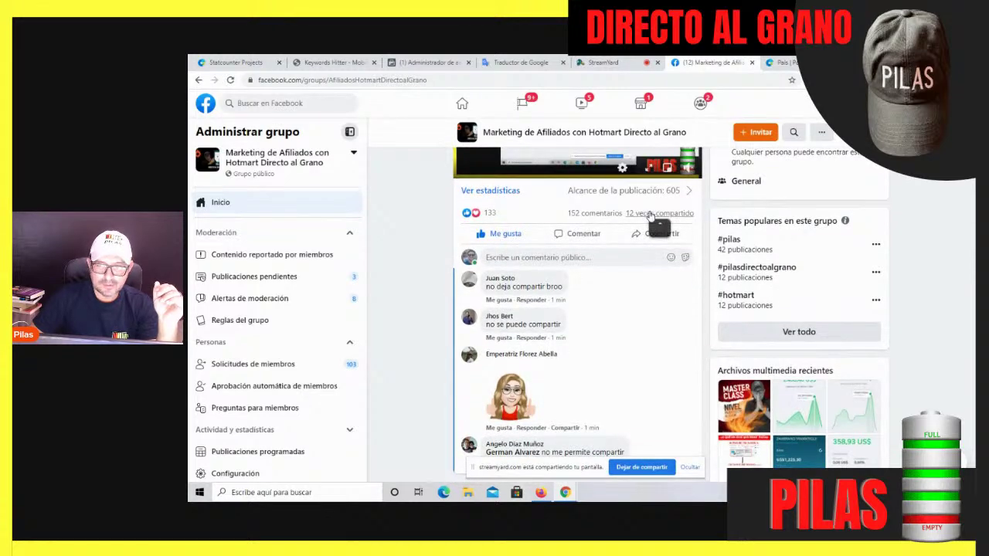
- Copy the link of the group's live video post "HERRAMIENTAS QUE NOS FACILITAN LA VIDA LUEGO DEL IOS 14"
scroll(477, 280, up, 3)
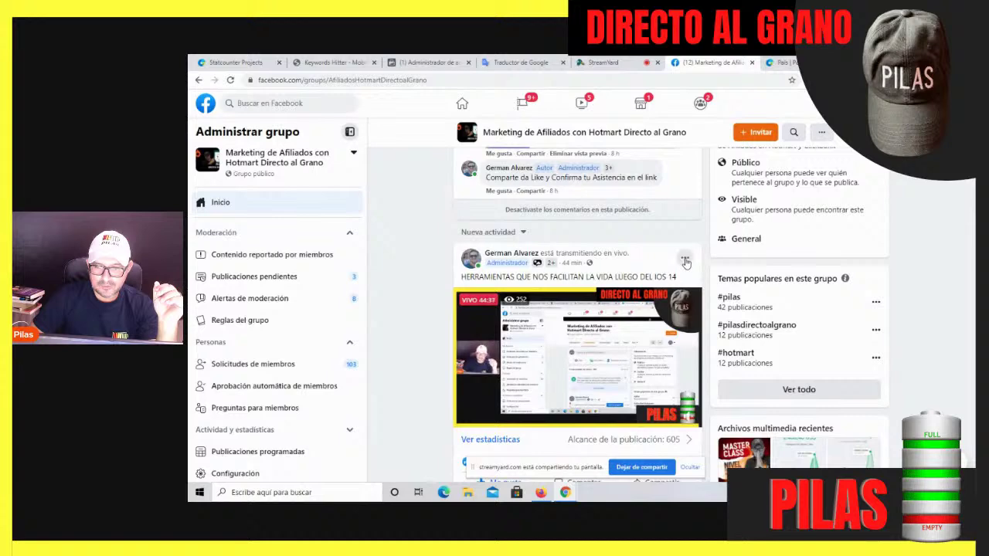
click(685, 260)
scroll(594, 265, down, 2)
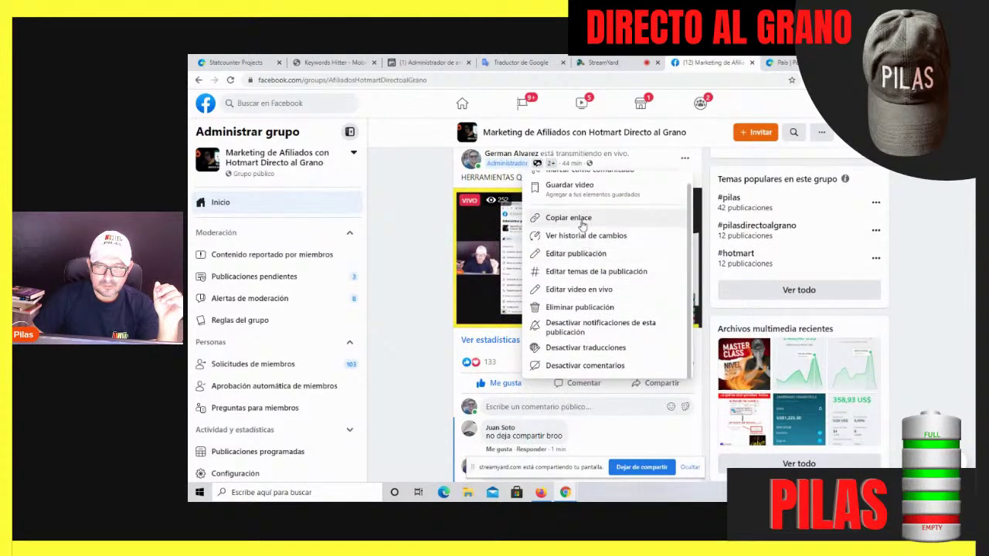
click(570, 218)
- Read the incoming comments about sharing under the live video post
scroll(434, 275, down, 2)
scroll(434, 275, down, 3)
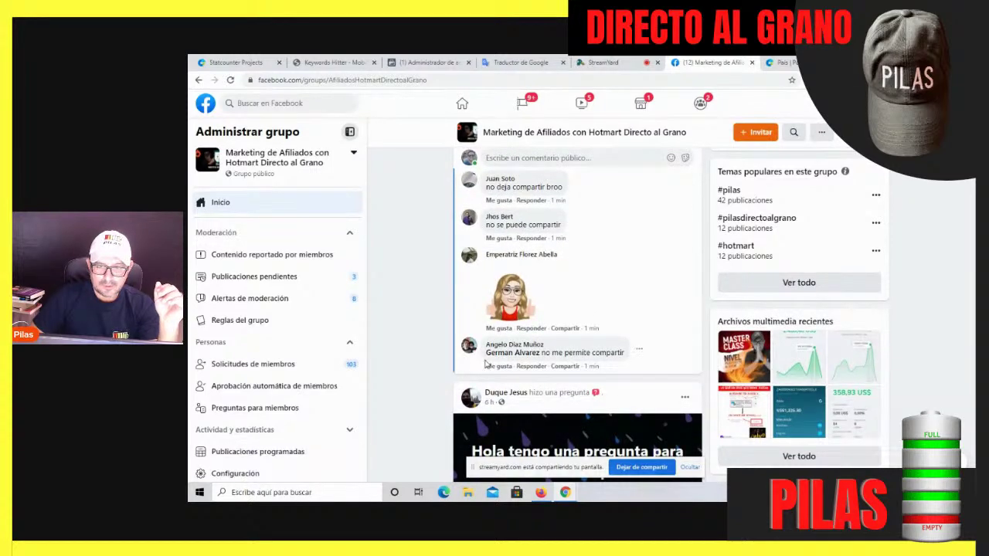
scroll(580, 332, up, 2)
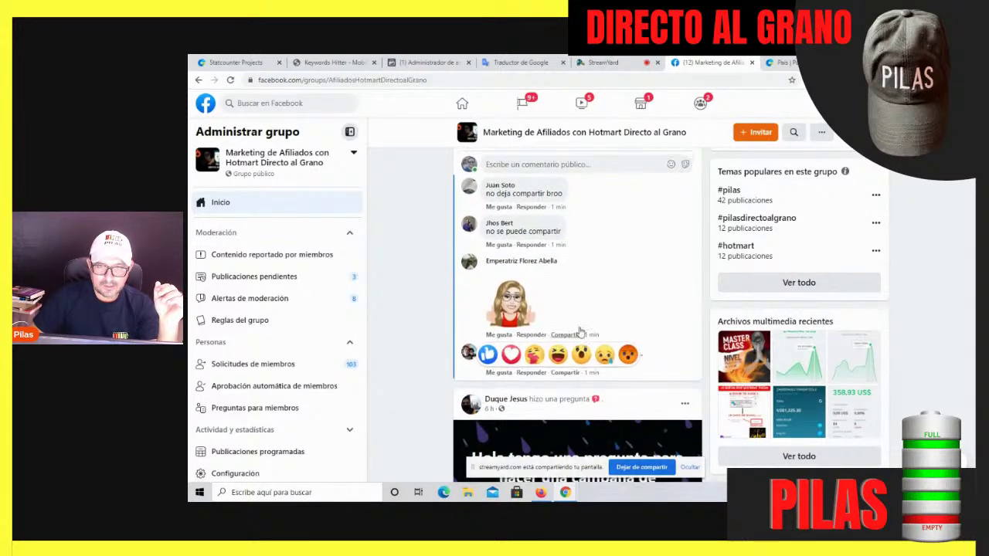
scroll(443, 319, down, 2)
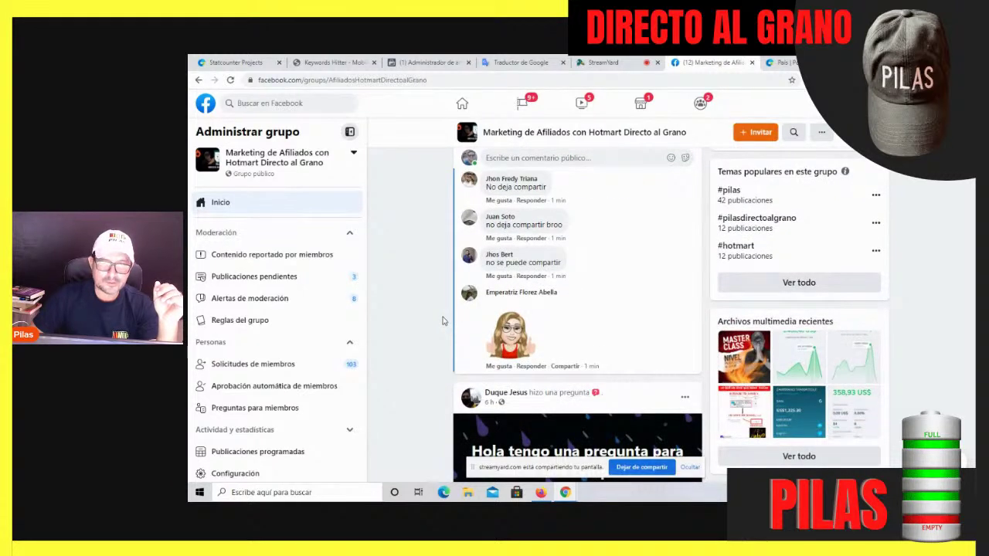
scroll(443, 319, up, 1)
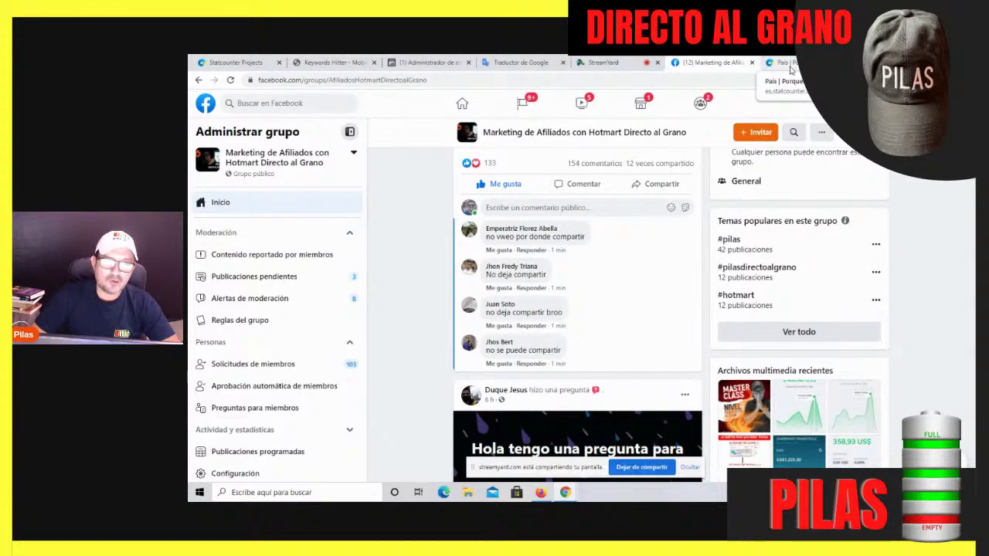
- Post the copied live video link as a comment to all destinations in StreamYard and check the viewers' replies
click(602, 62)
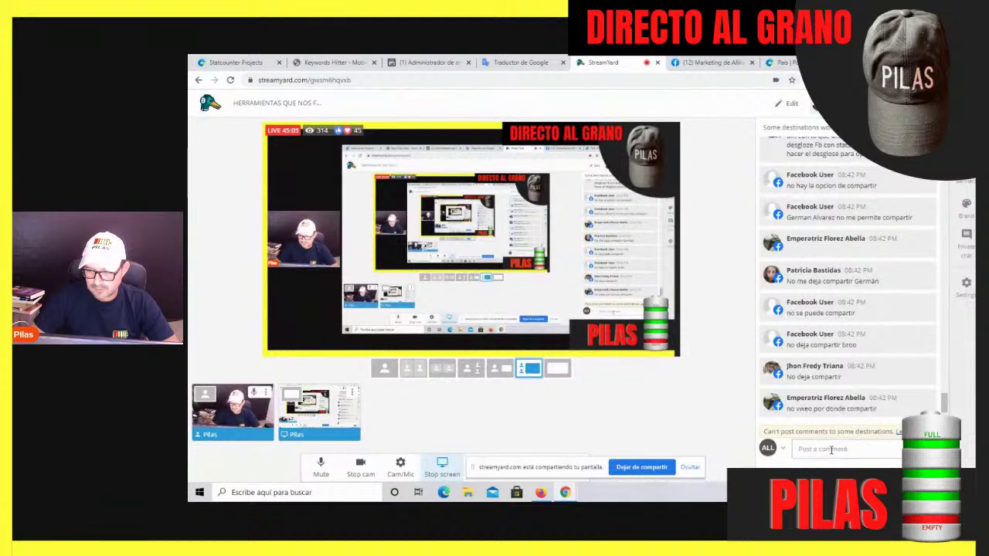
right_click(833, 449)
click(848, 361)
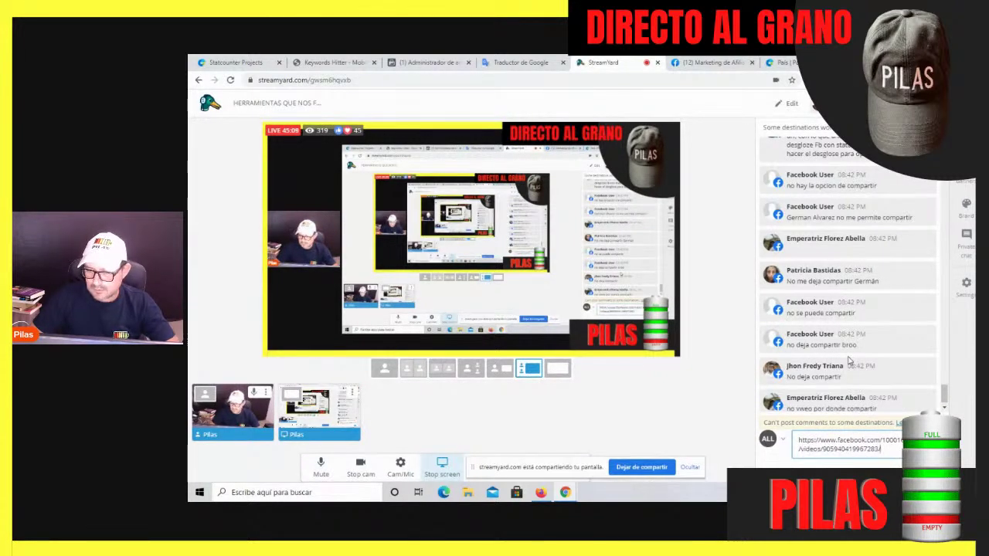
click(832, 354)
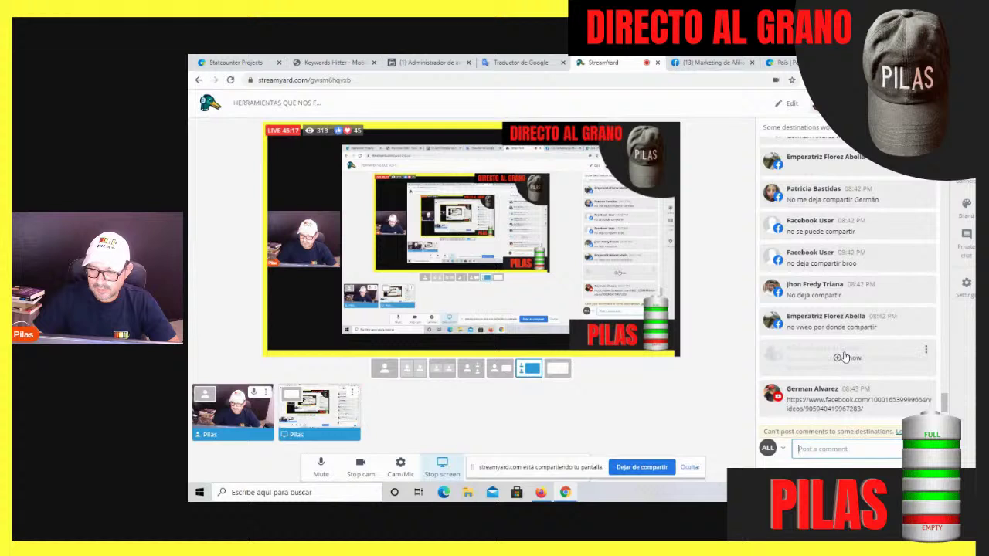
click(772, 356)
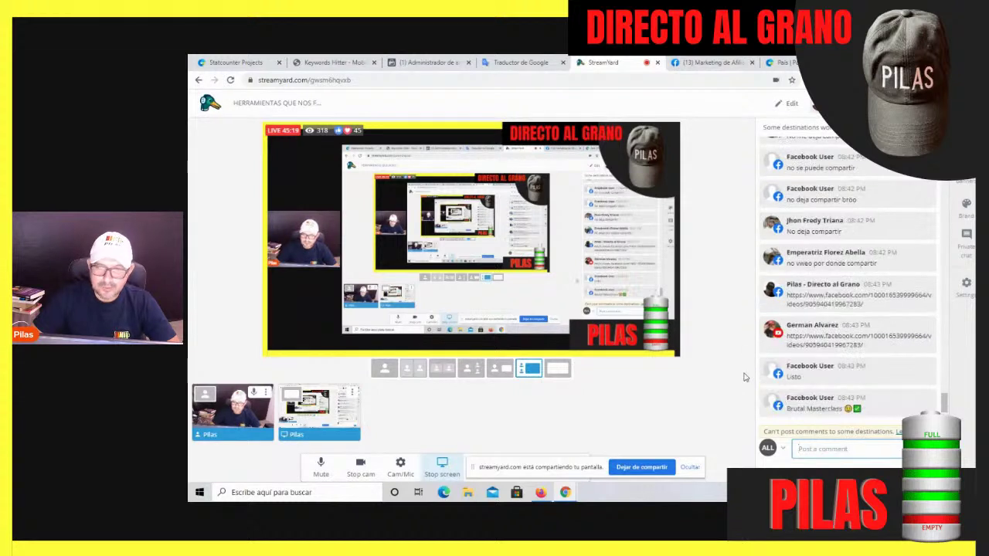
click(796, 340)
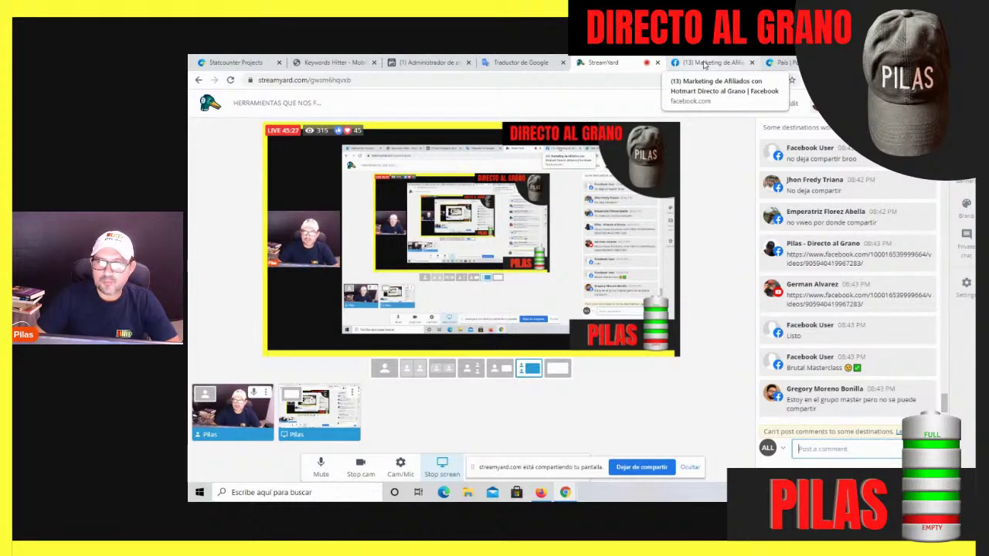
- Return to the Facebook group, reload its page and locate the live video post in the feed
click(704, 63)
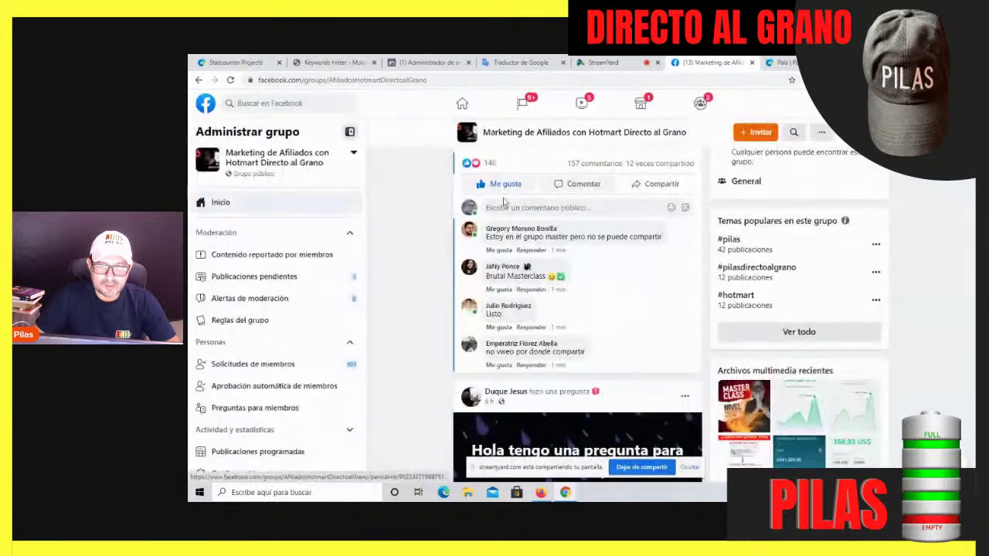
scroll(503, 201, up, 2)
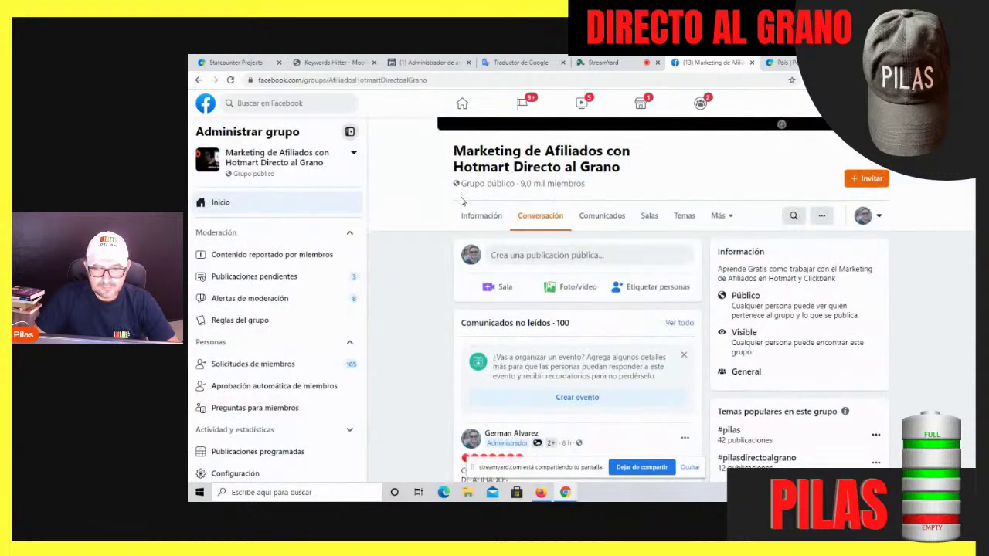
scroll(422, 267, down, 1)
scroll(422, 266, down, 5)
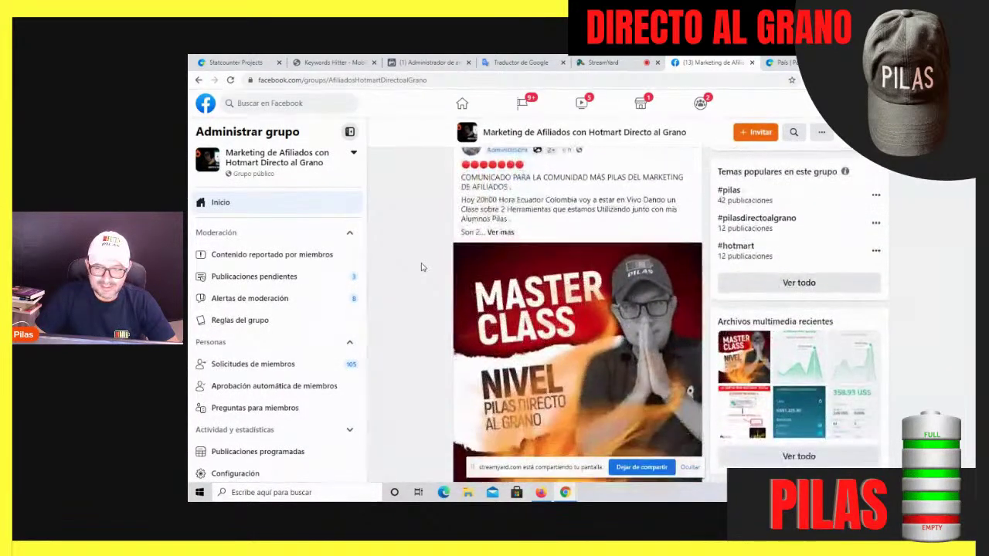
scroll(421, 266, down, 7)
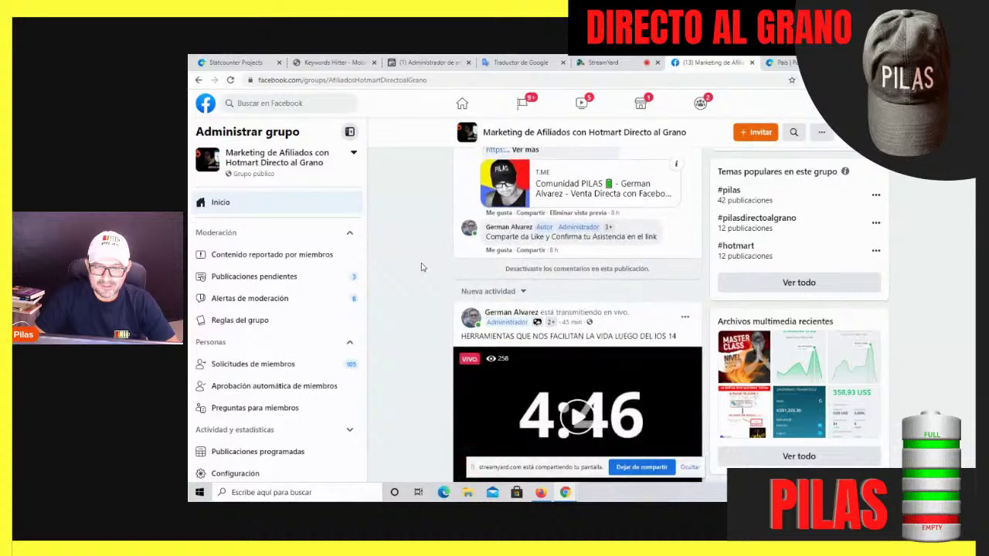
- Examine the live video post's reactions, share count and comments in the group feed
scroll(421, 267, down, 1)
scroll(422, 267, down, 1)
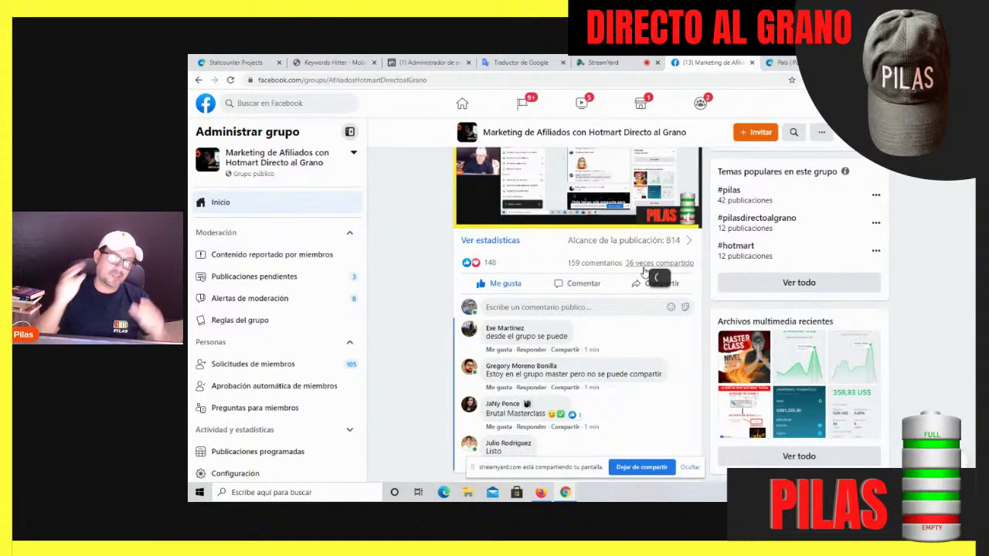
mouse_move(644, 272)
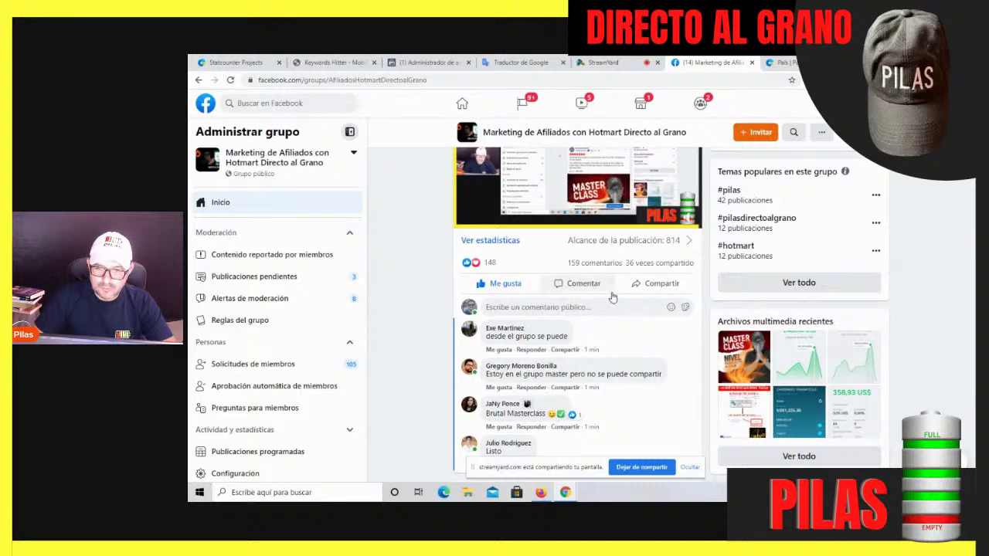
scroll(612, 297, up, 2)
scroll(612, 298, up, 3)
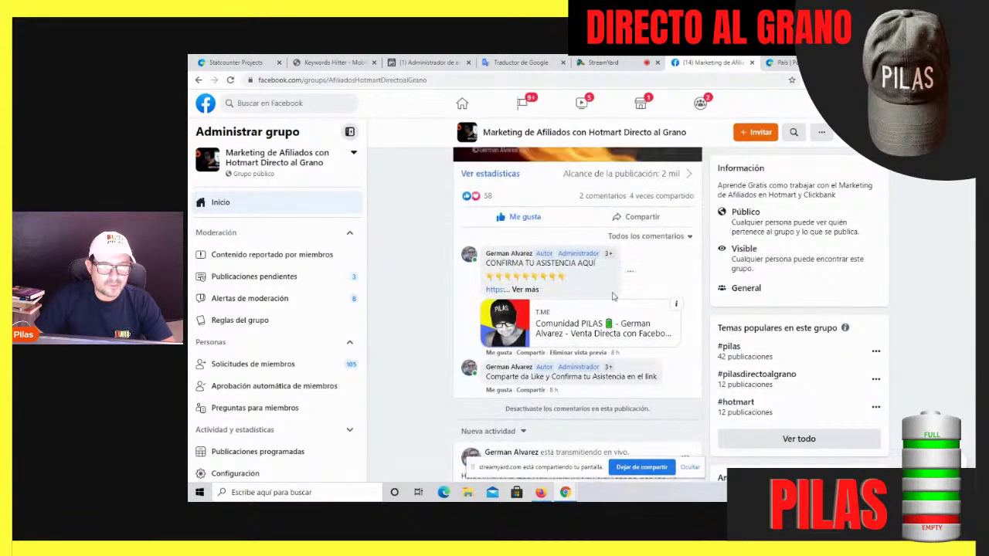
scroll(613, 297, down, 3)
scroll(613, 297, down, 3)
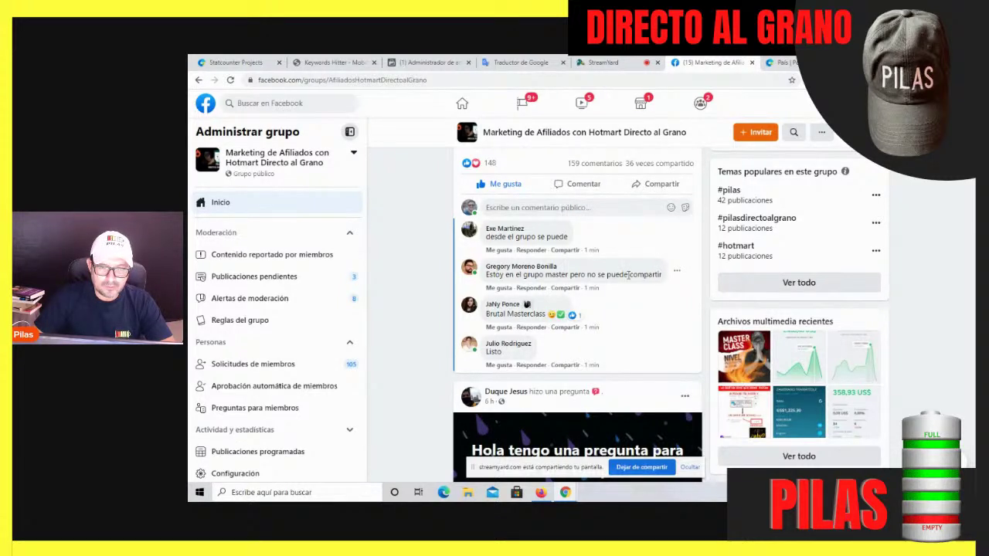
scroll(627, 274, up, 2)
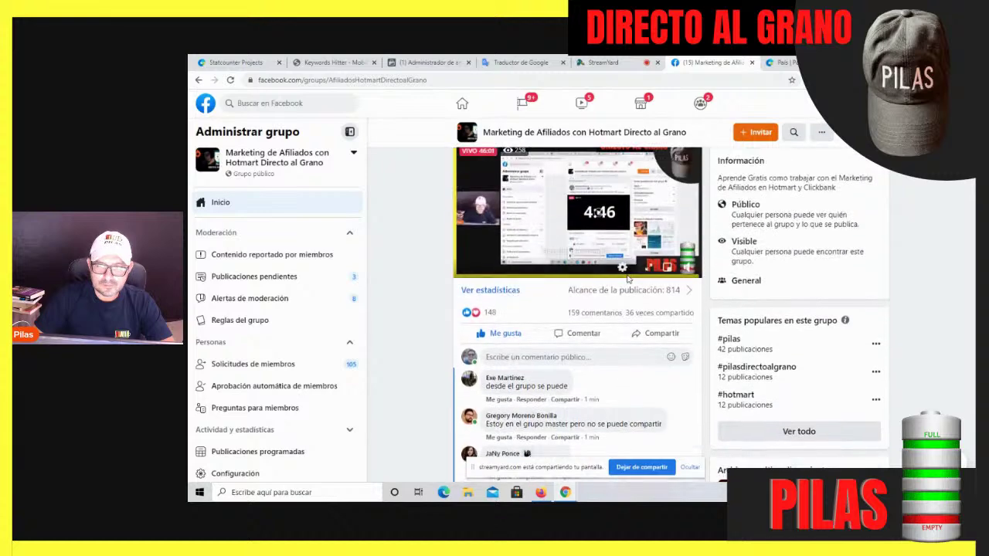
scroll(593, 293, up, 1)
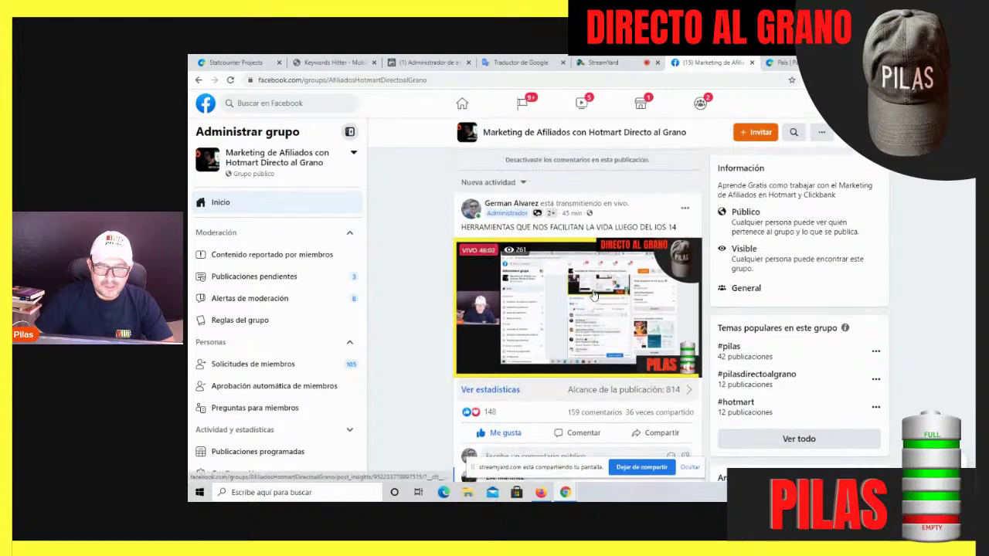
scroll(593, 294, down, 1)
- Reload the Facebook group page and recheck the share count under the live video post
click(229, 81)
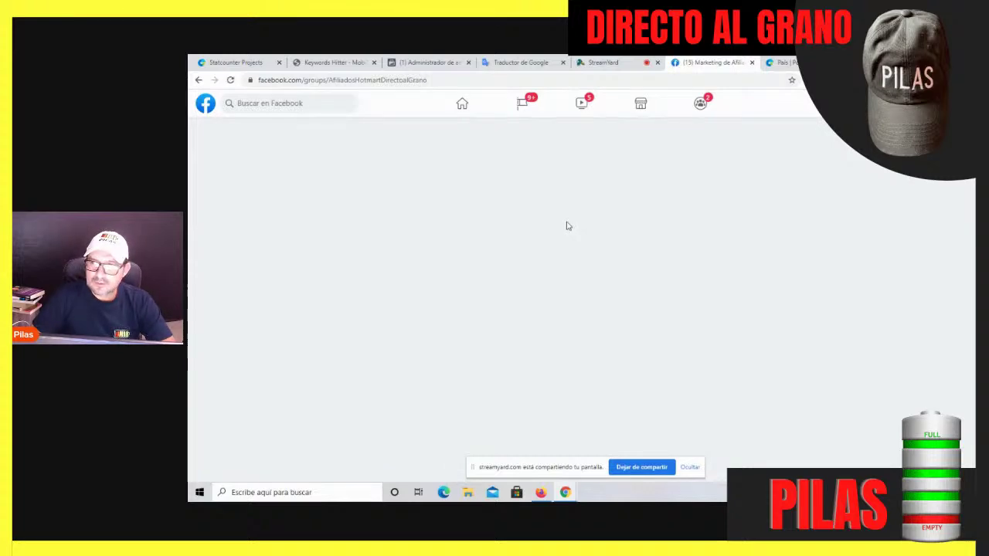
scroll(568, 225, down, 10)
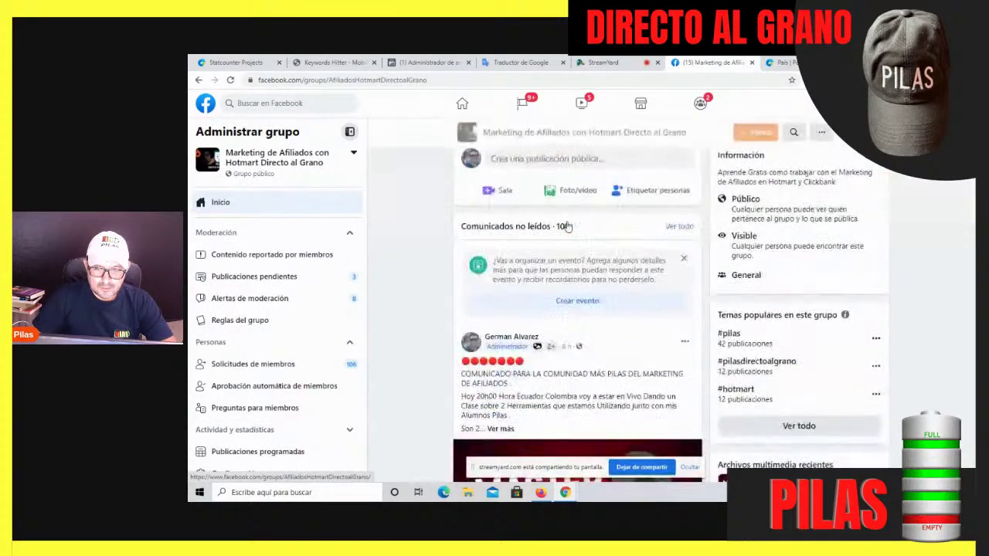
scroll(568, 225, down, 5)
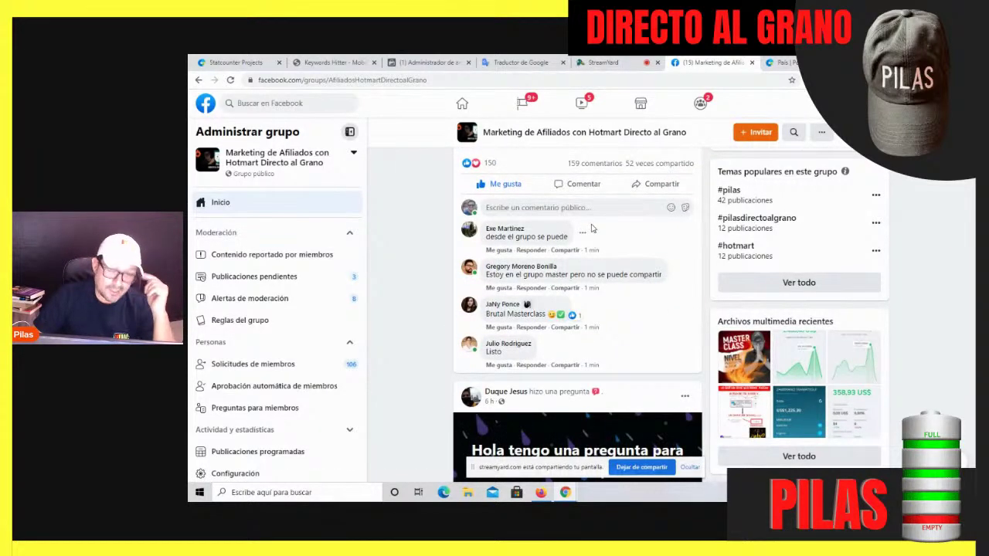
scroll(591, 228, up, 2)
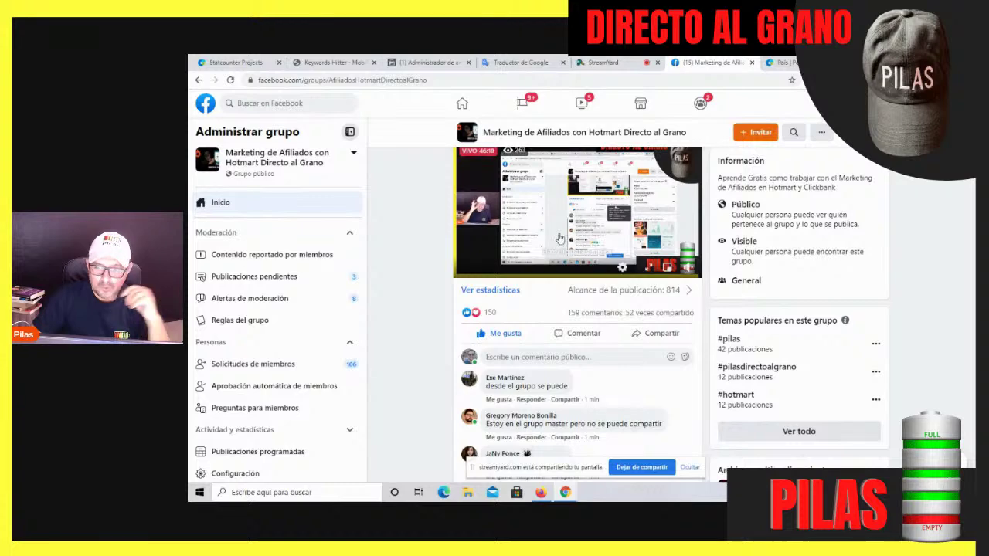
- Check the viewer comments in StreamYard, and switch to Statcounter to open the PorqueSalen project
click(602, 63)
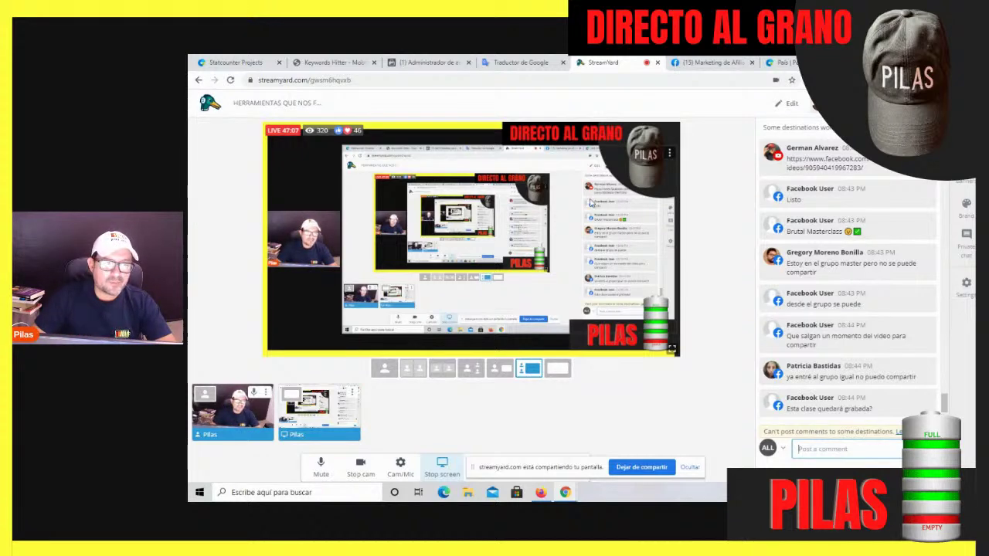
click(246, 65)
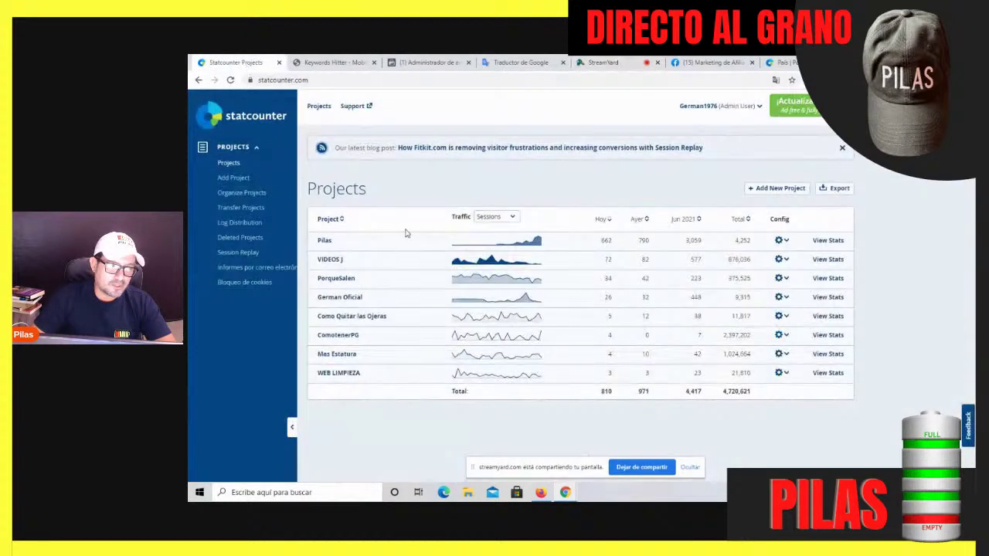
click(342, 282)
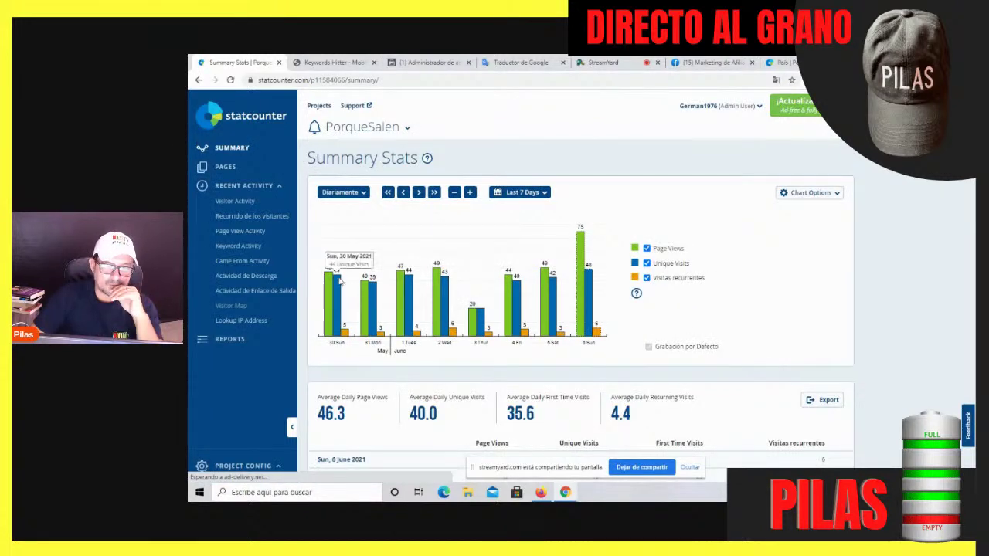
- Open the project's Actividad de Enlace de Salida report and review the clicked exit links and exit pages
click(243, 292)
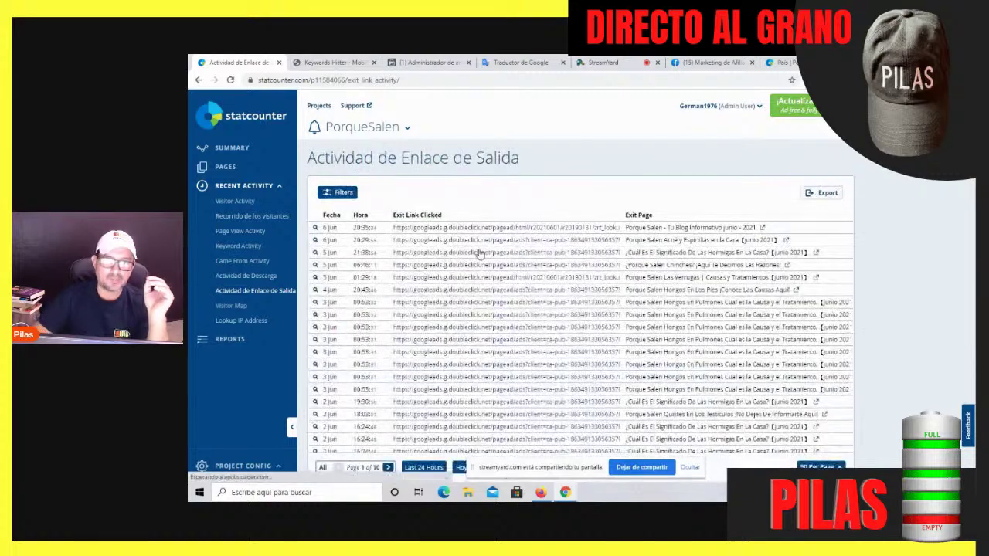
scroll(480, 253, down, 2)
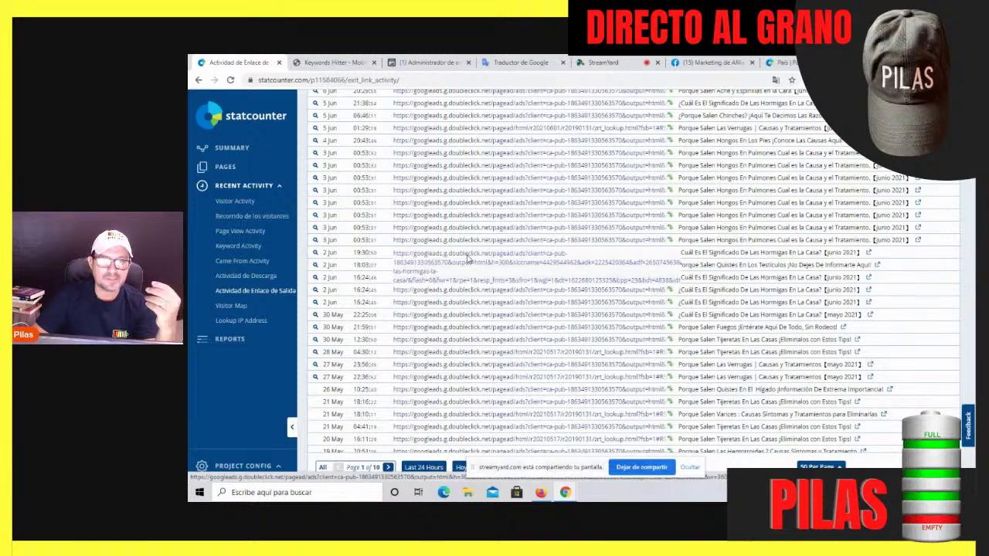
scroll(467, 259, up, 3)
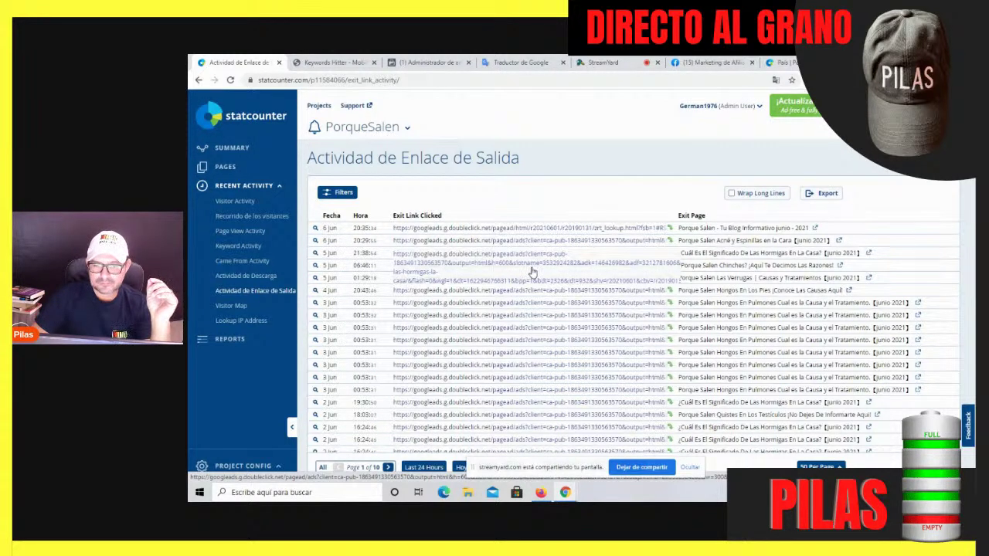
- Open the PorqueSalen Visitor Map and examine where the visitors are located across the world
click(240, 307)
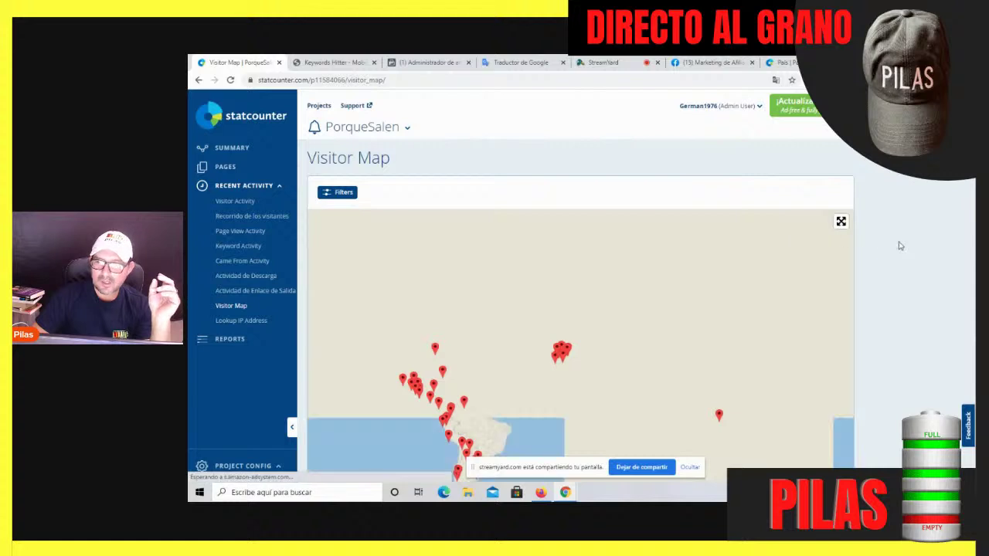
scroll(898, 245, down, 2)
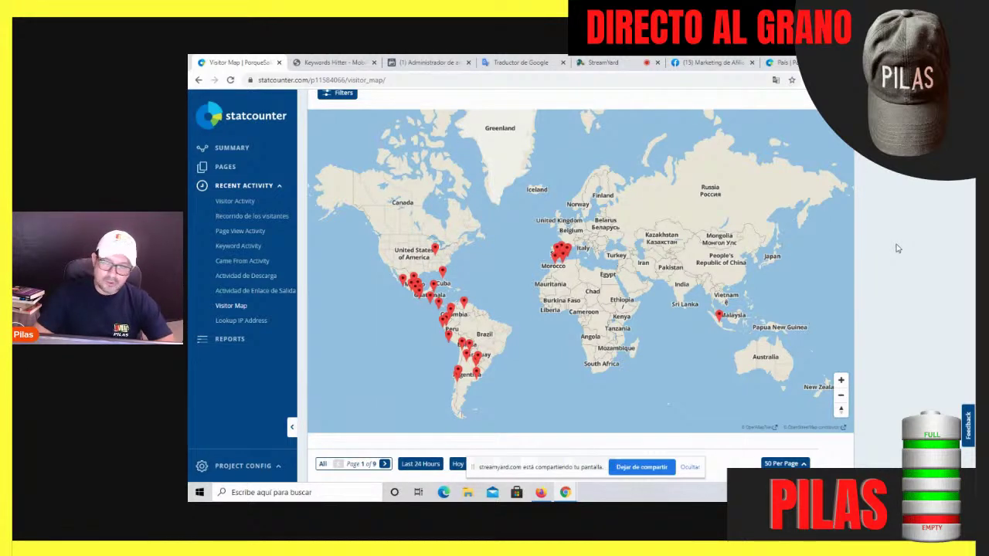
scroll(914, 255, up, 1)
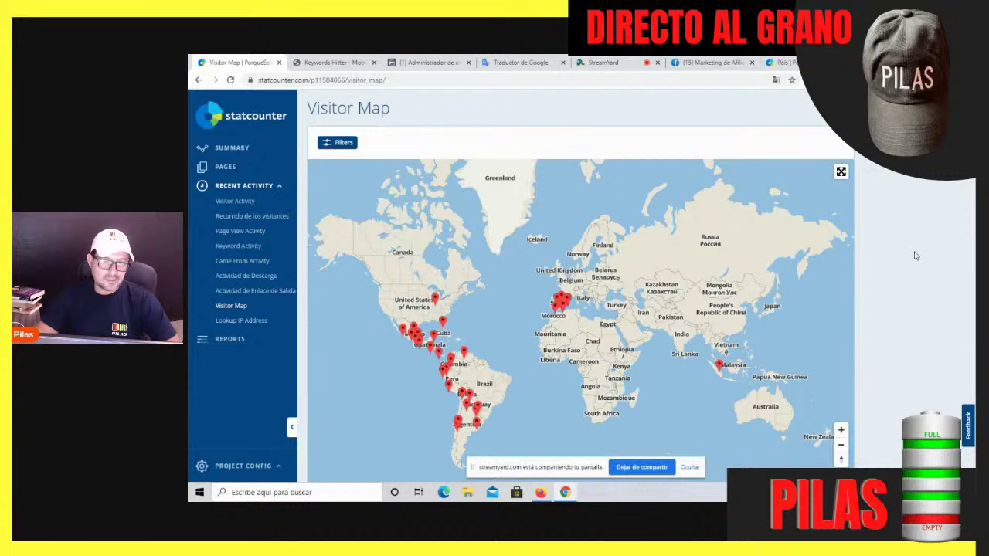
scroll(914, 256, down, 1)
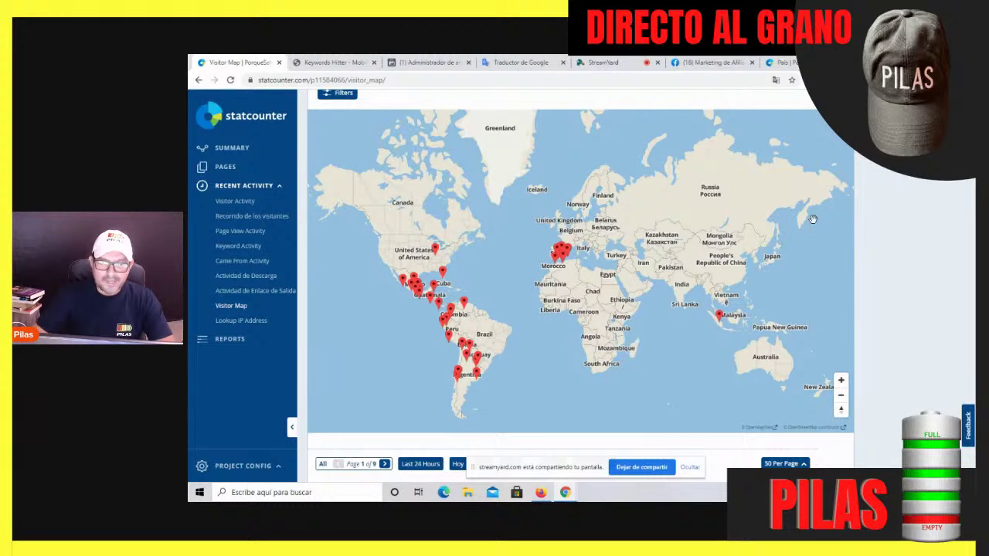
scroll(919, 229, up, 2)
scroll(919, 228, down, 2)
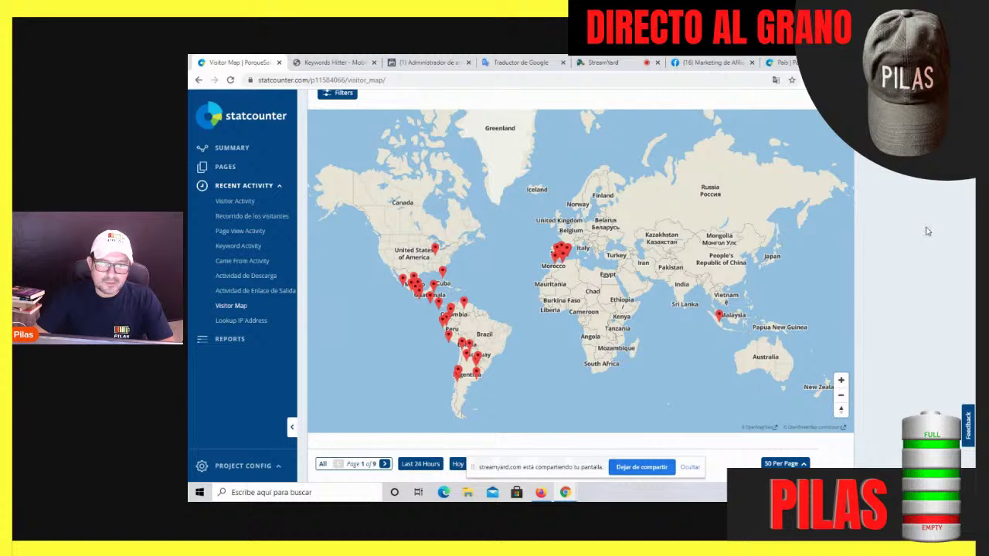
scroll(927, 233, up, 3)
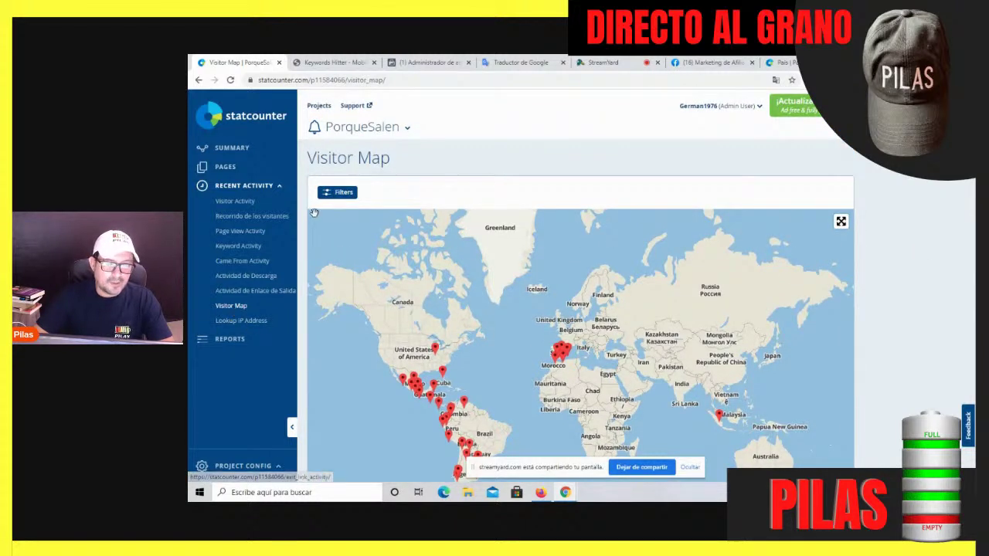
- Add a País filter to the visitor map and review the countries available for it
click(343, 195)
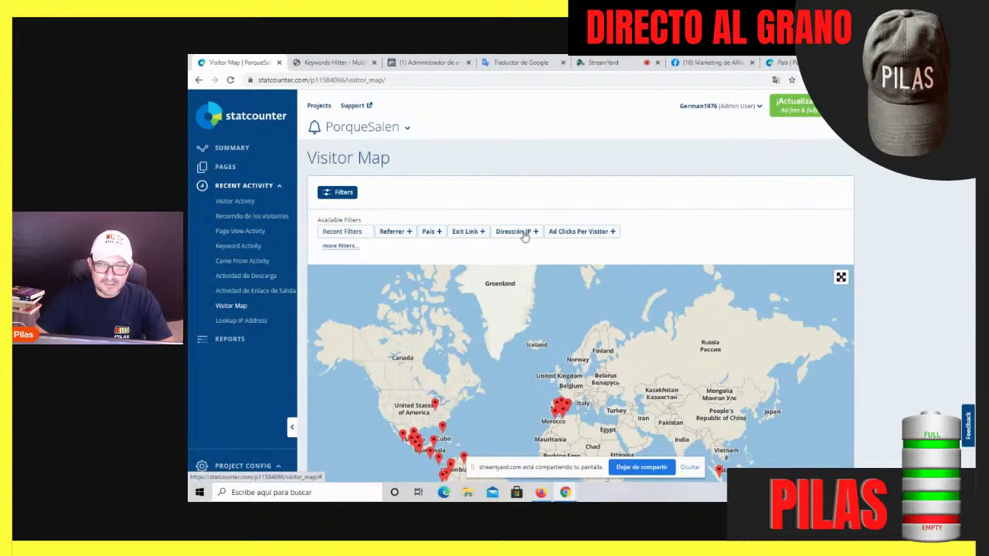
click(430, 233)
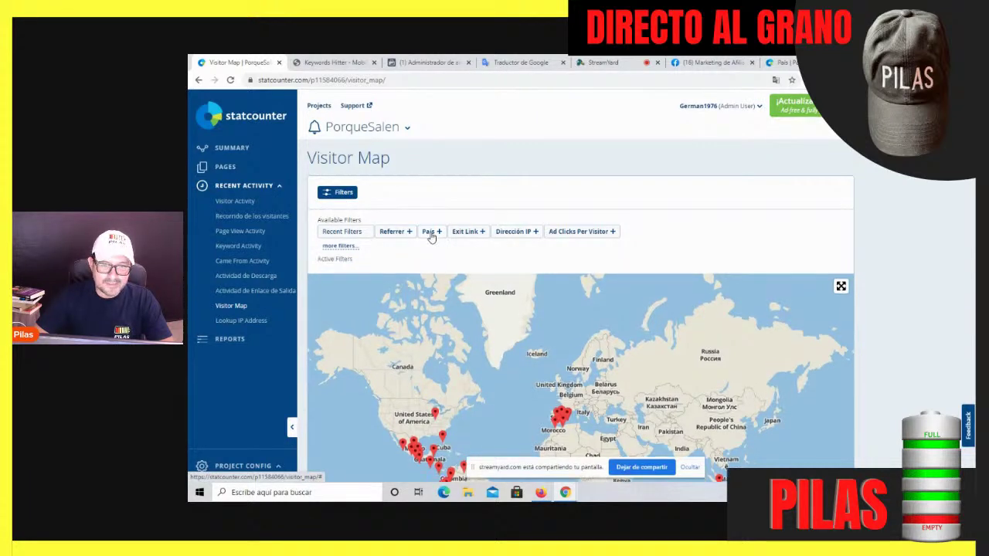
scroll(675, 170, down, 2)
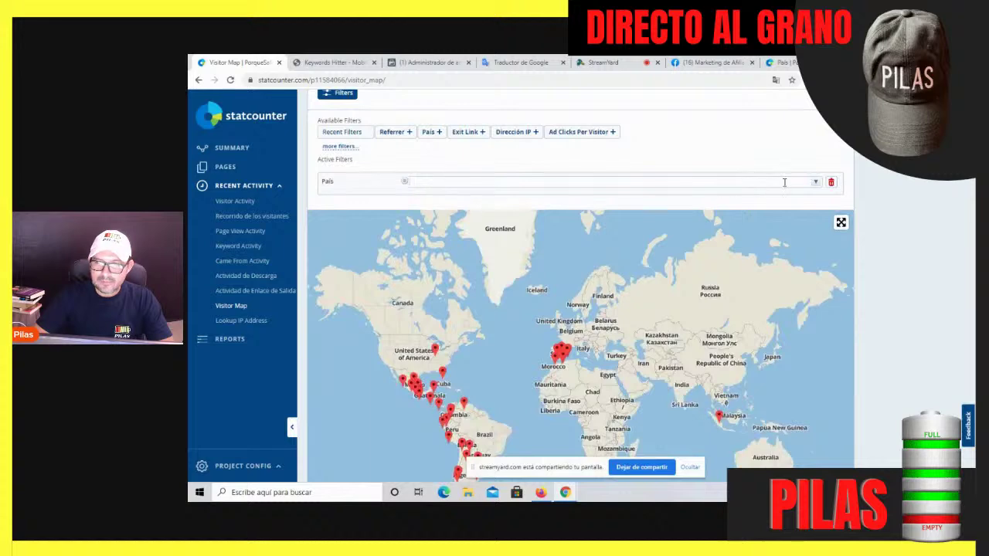
click(815, 183)
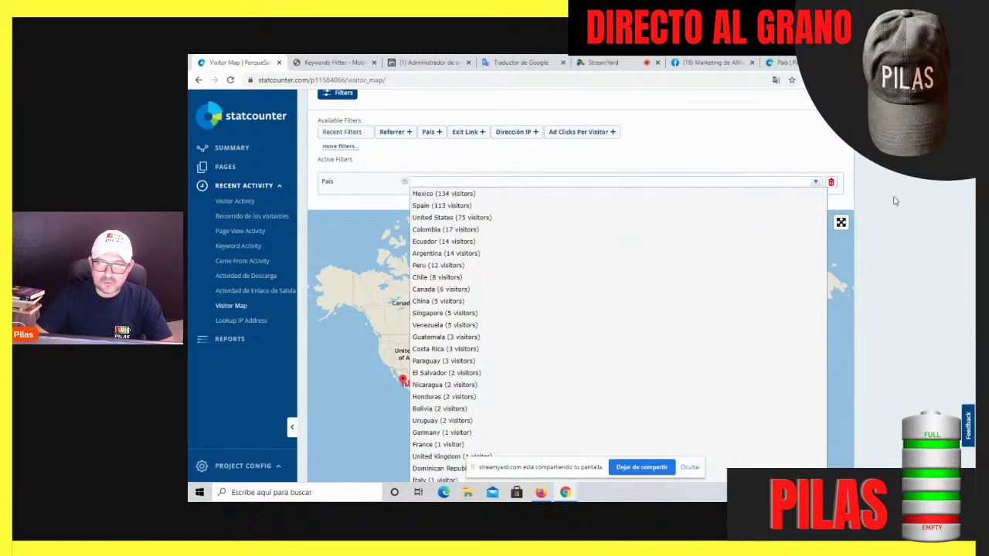
scroll(561, 239, down, 4)
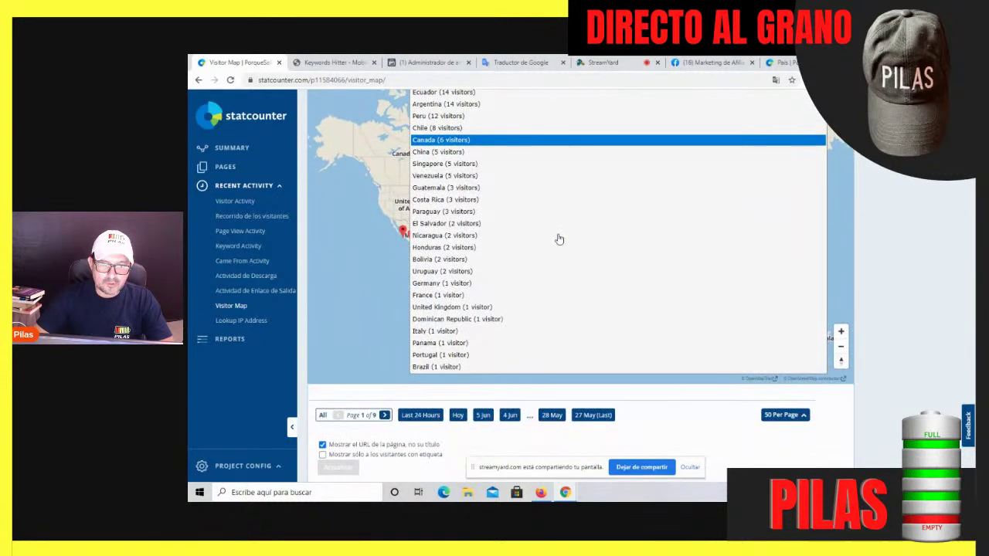
scroll(559, 238, up, 1)
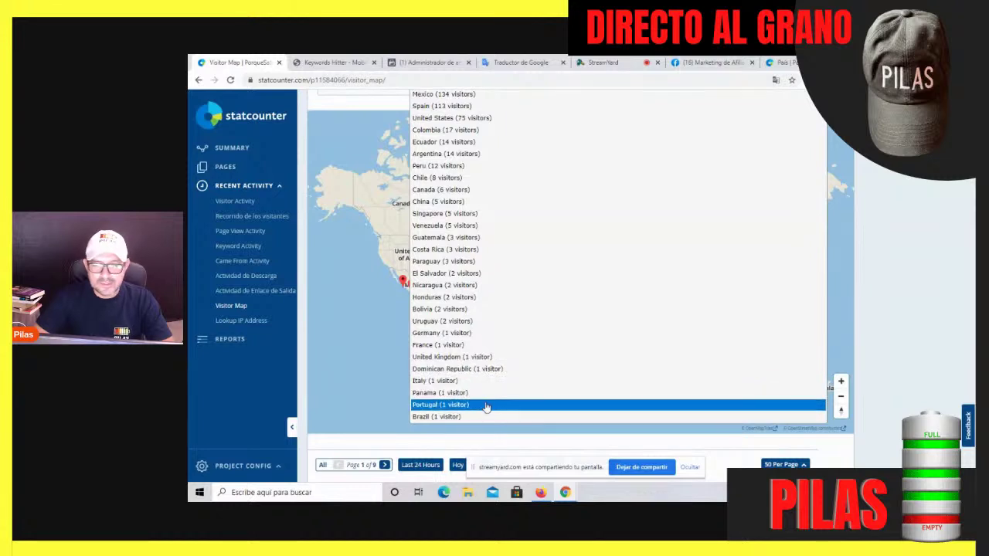
scroll(728, 314, up, 3)
scroll(729, 314, down, 3)
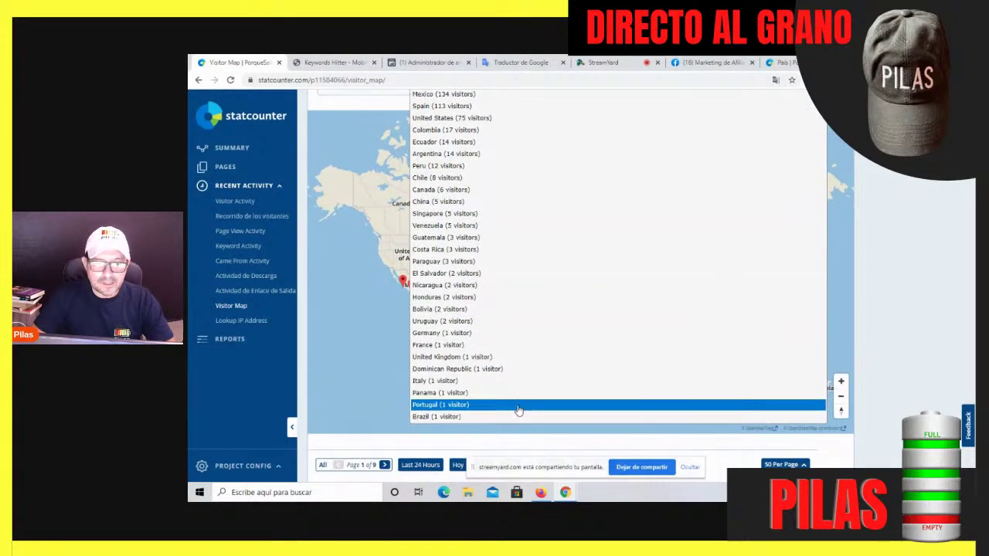
- Select the filter's country list with visitor counts, from Brazil up to Mexico, and copy it
drag(518, 410, 437, 193)
scroll(445, 228, up, 2)
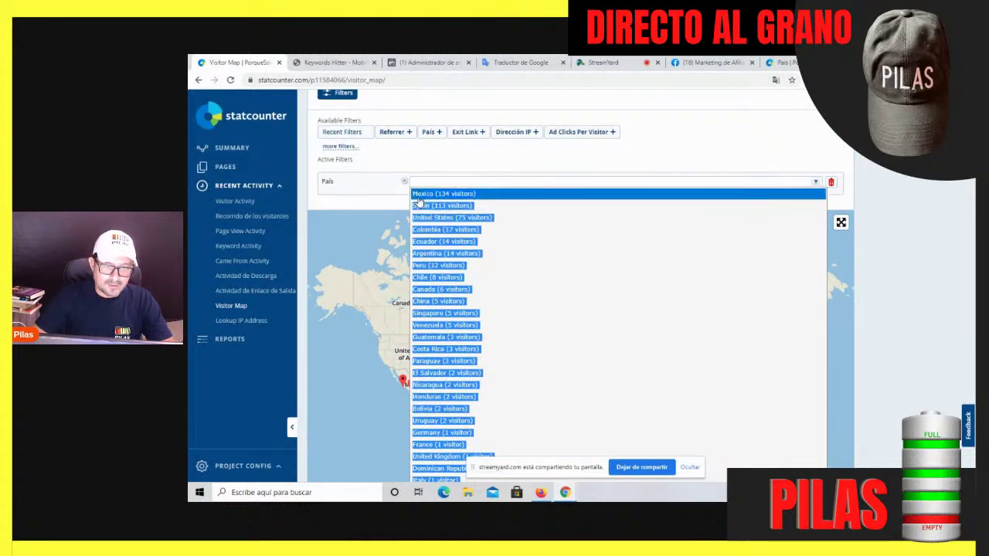
right_click(528, 242)
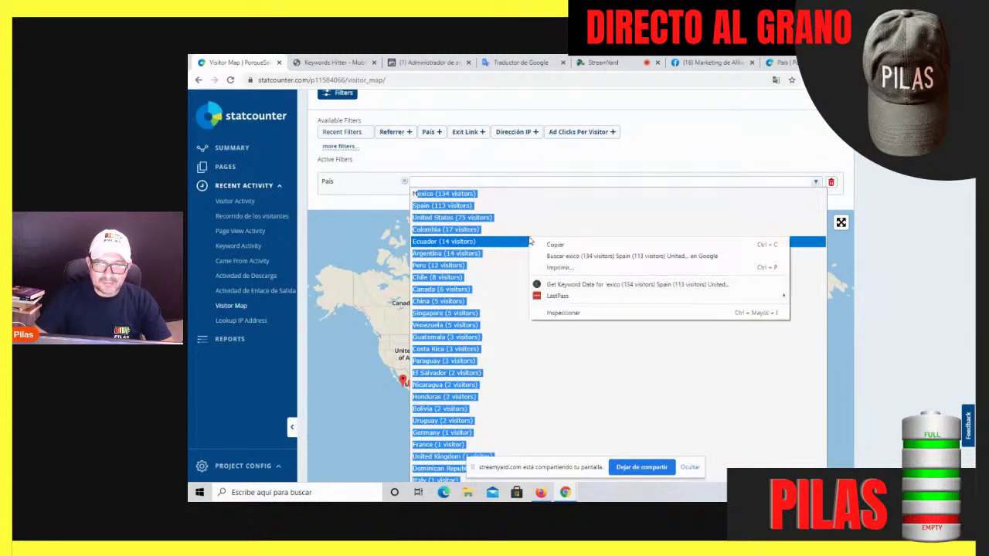
click(542, 246)
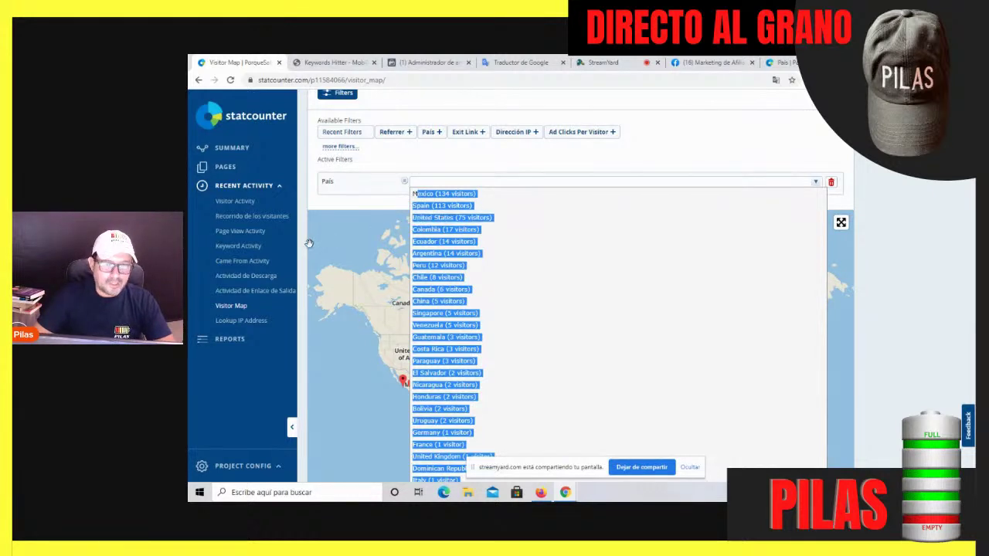
- Close the country list to view the map, and reopen the list in the País filter
scroll(611, 237, down, 2)
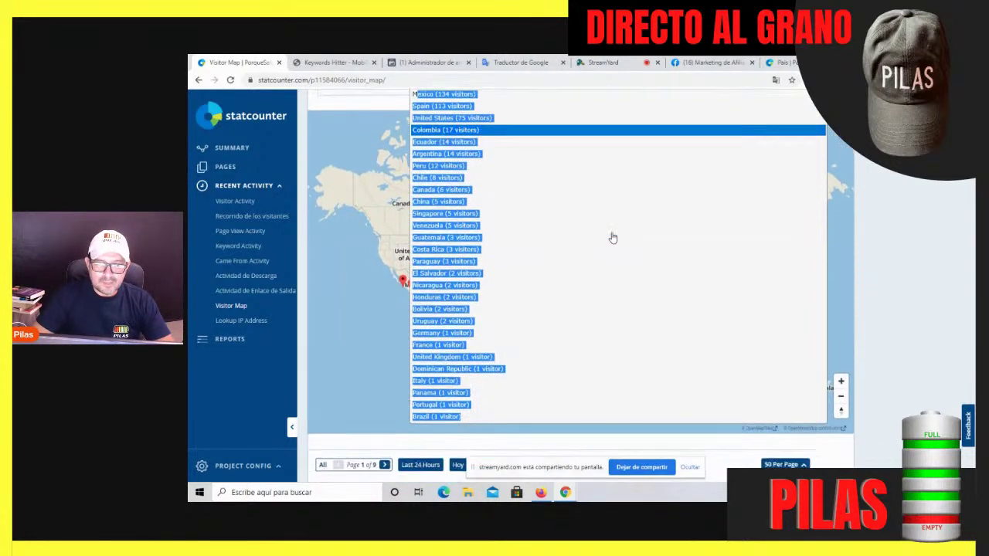
click(304, 302)
scroll(520, 150, up, 1)
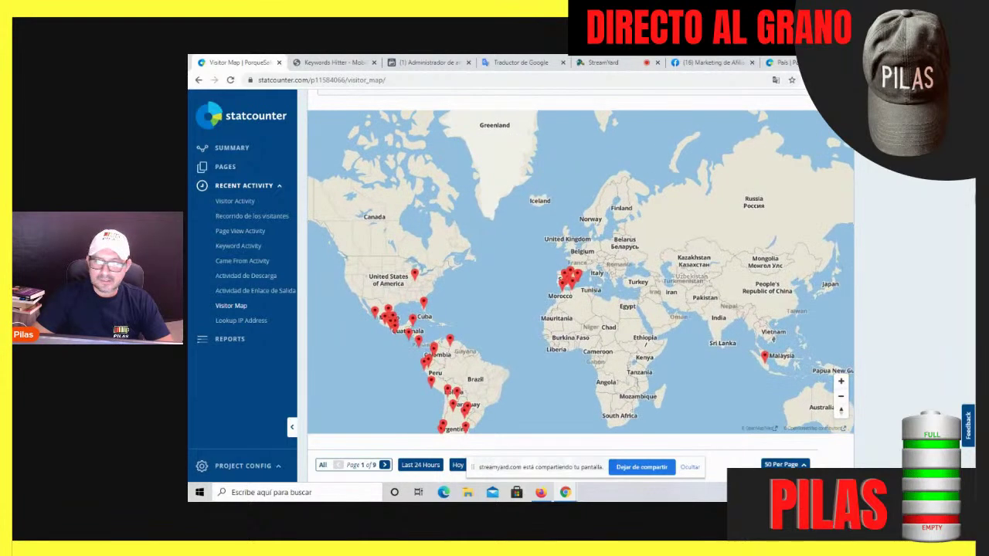
scroll(962, 201, up, 1)
scroll(961, 201, up, 2)
click(816, 231)
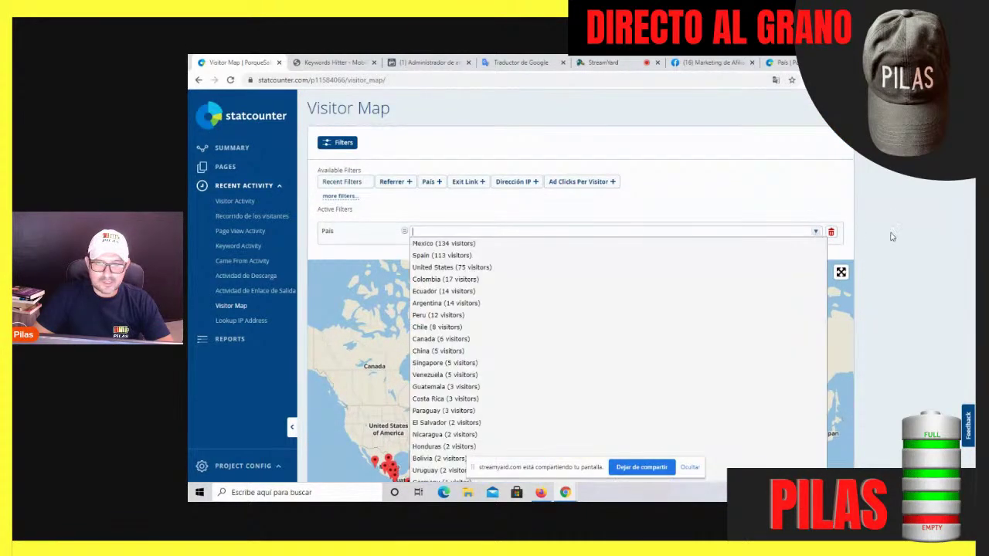
- Review the visitor counts for every country in the visitor map's País filter, from Mexico to Brazil, and close the list
scroll(890, 236, down, 1)
scroll(611, 306, down, 3)
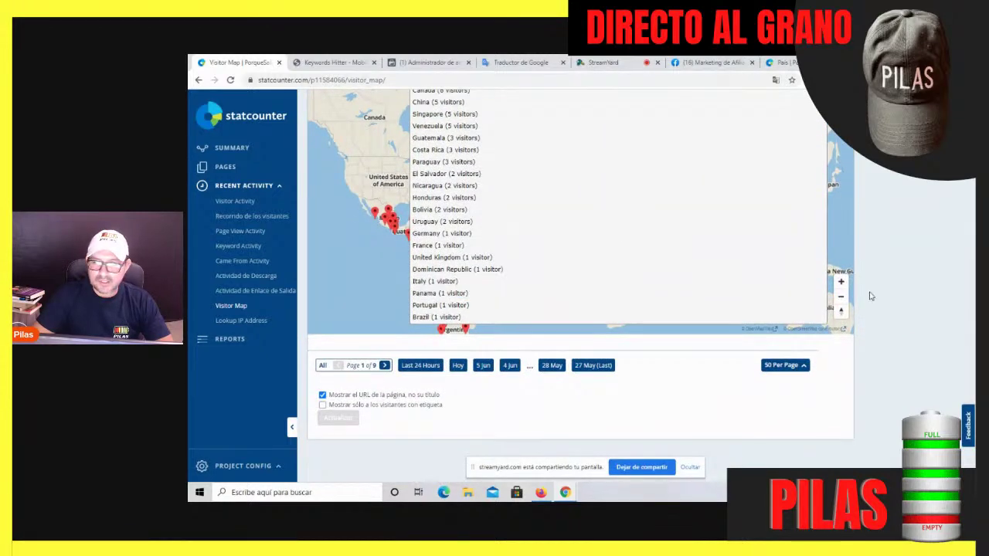
scroll(869, 296, up, 1)
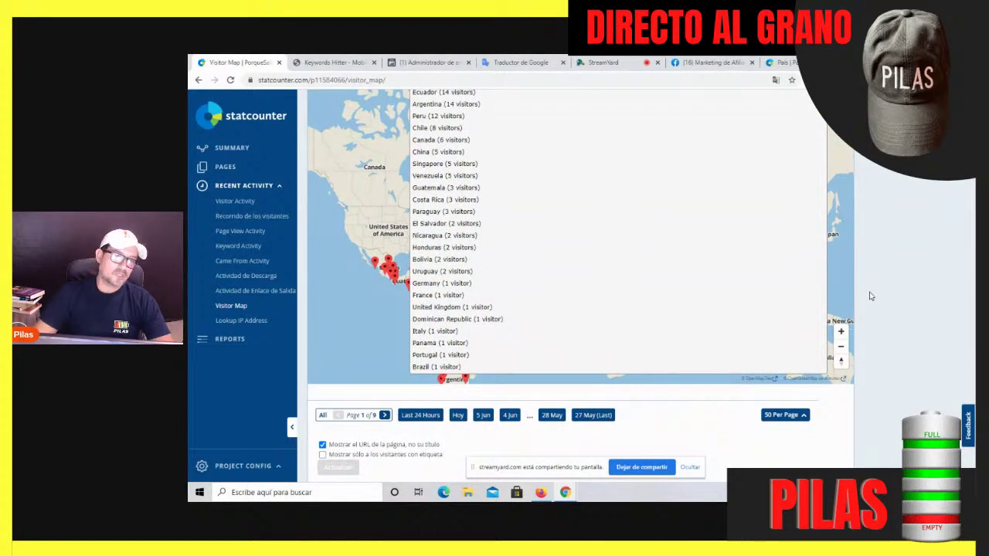
scroll(501, 308, up, 1)
scroll(503, 308, up, 2)
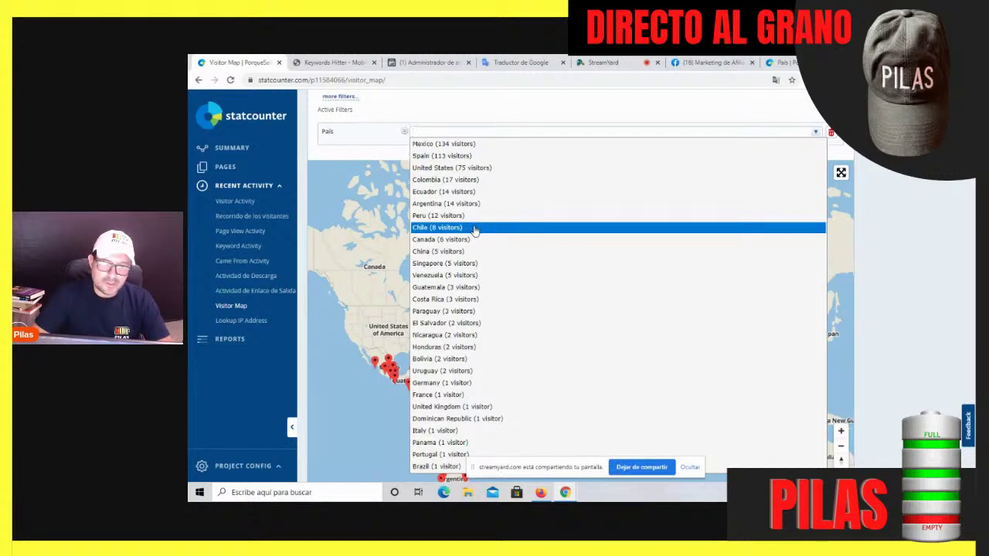
scroll(474, 224, up, 1)
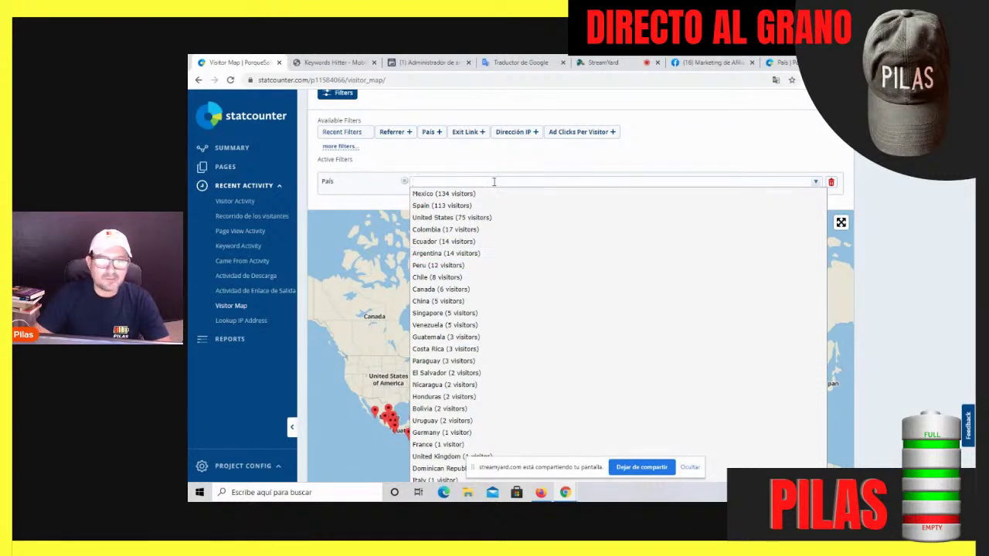
click(819, 189)
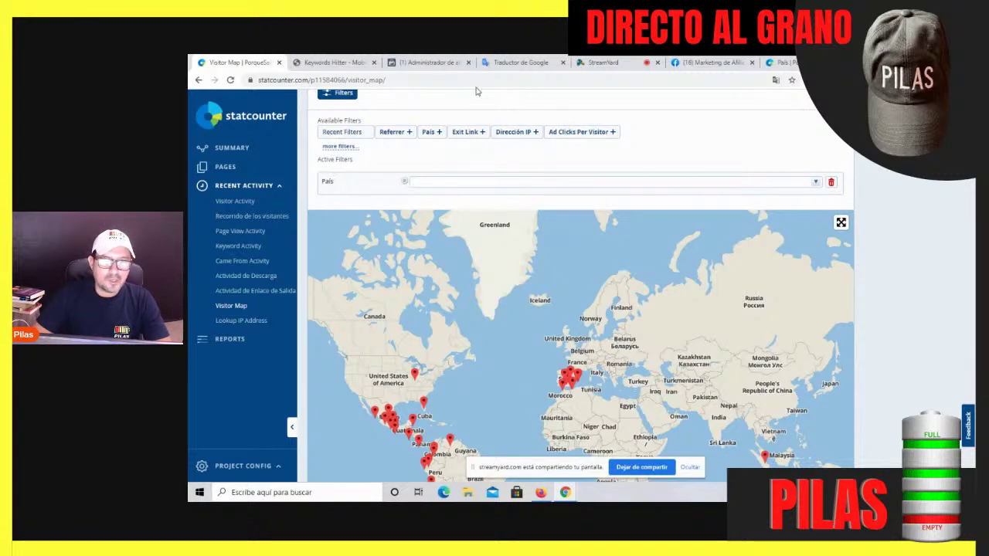
- Switch to the StreamYard studio and reveal the hidden viewer comment in the live chat
click(602, 64)
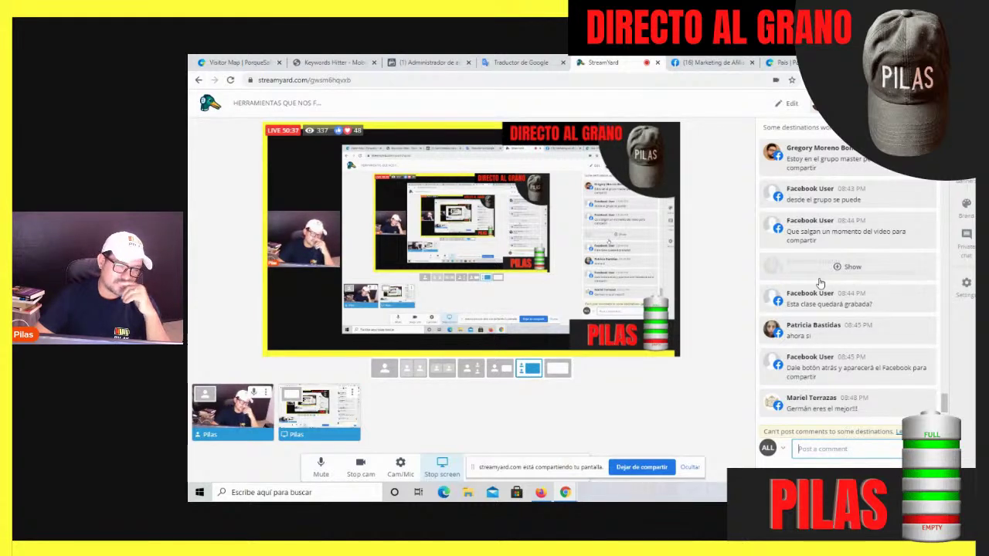
click(842, 267)
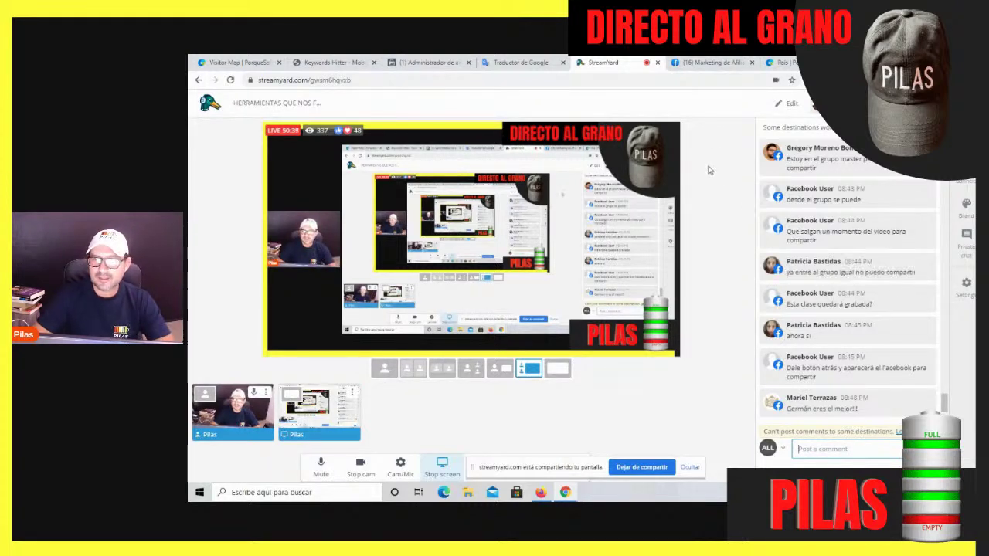
- Return to Statcounter's País report and examine the page views and percentages for each country below the world map
click(782, 63)
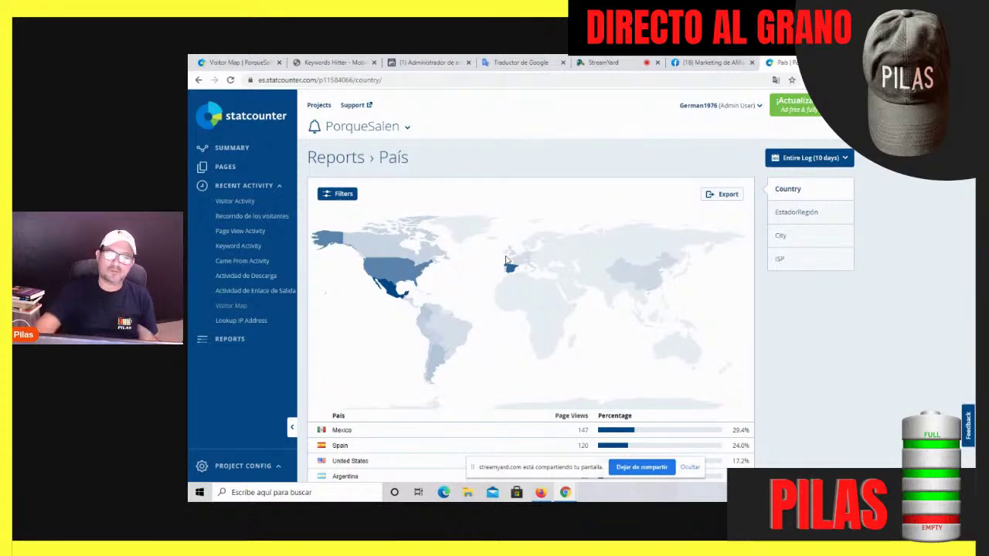
scroll(502, 263, down, 3)
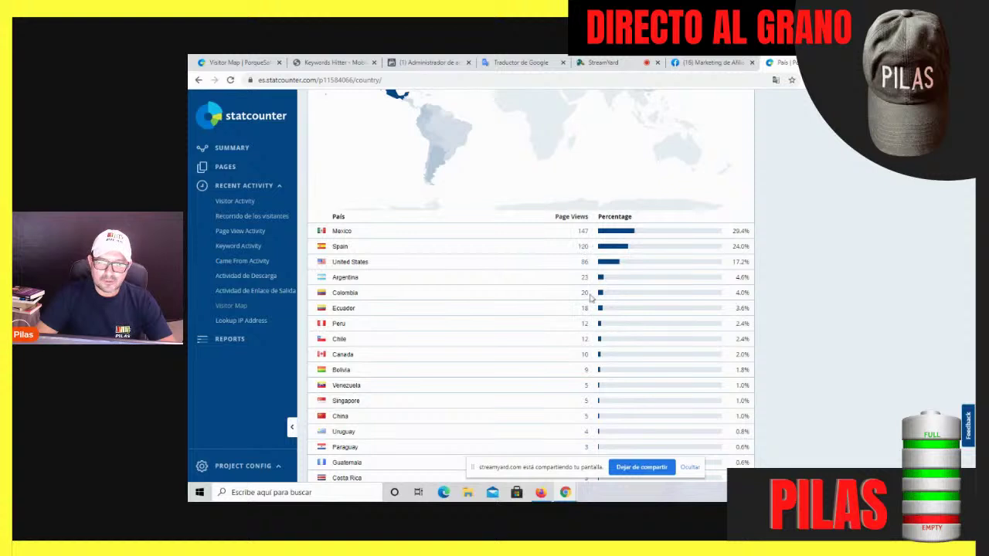
scroll(586, 340, down, 1)
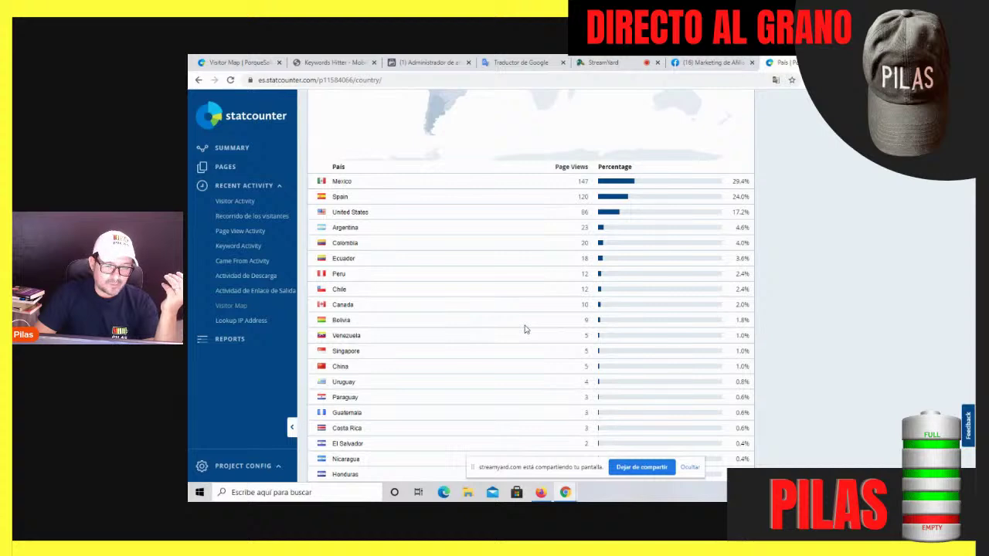
scroll(523, 329, down, 2)
scroll(523, 329, up, 2)
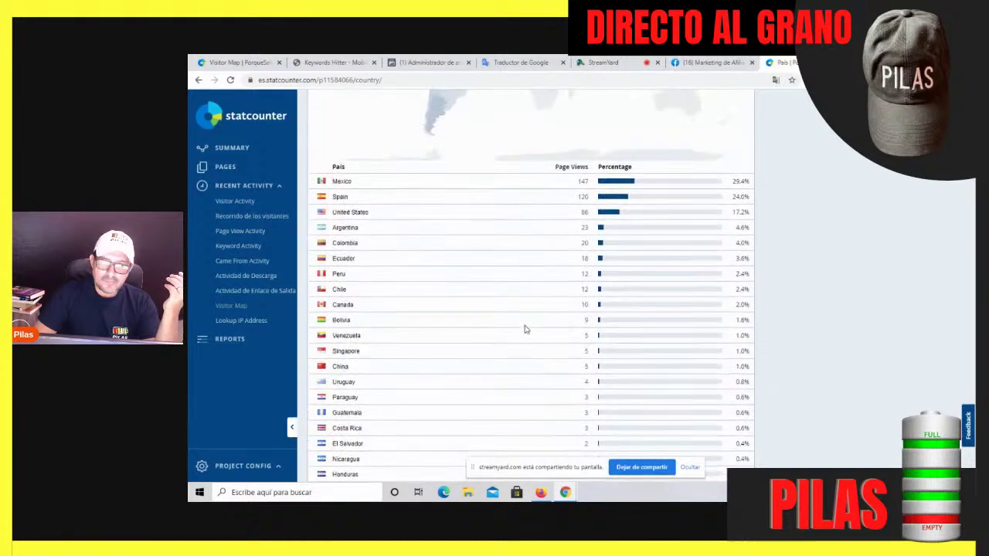
scroll(552, 326, up, 1)
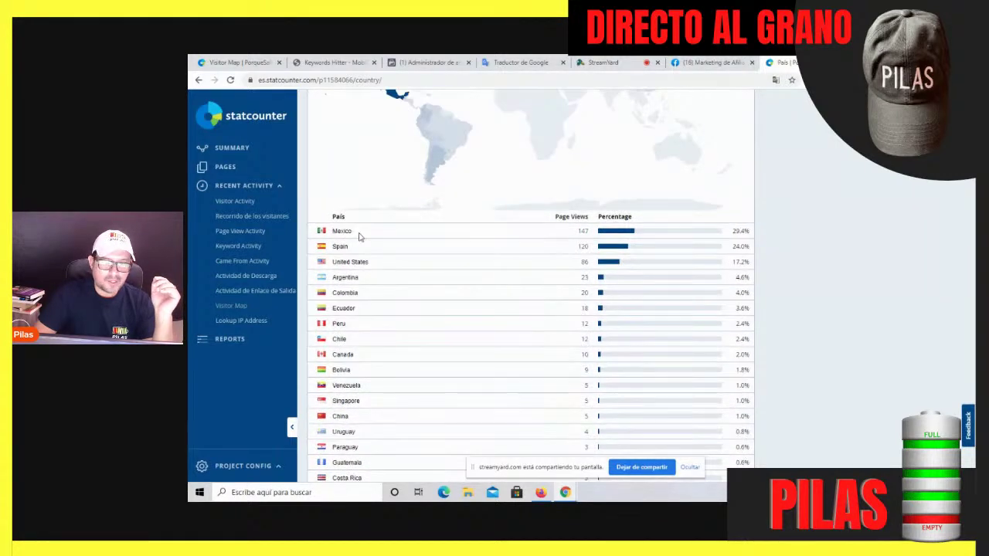
scroll(546, 227, up, 2)
scroll(545, 229, down, 1)
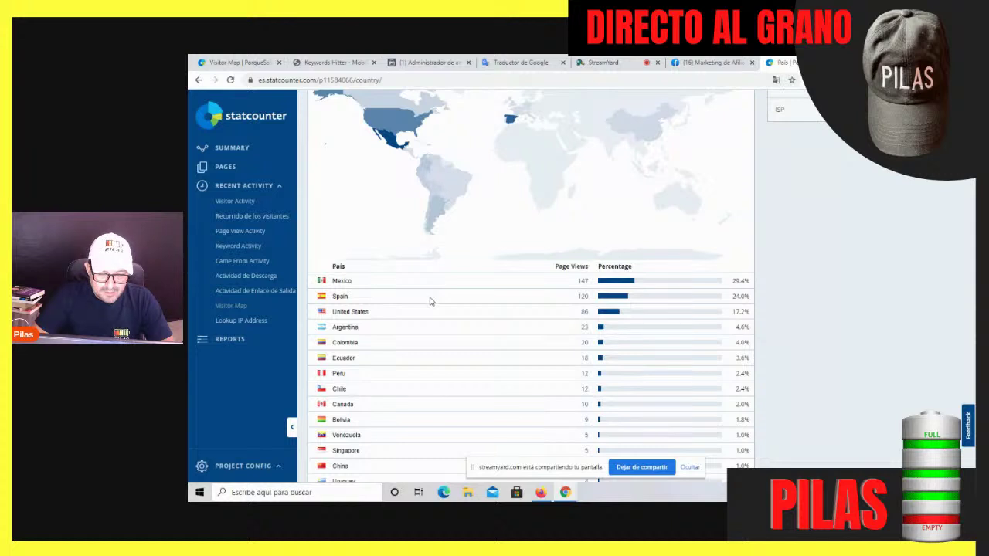
scroll(437, 315, up, 3)
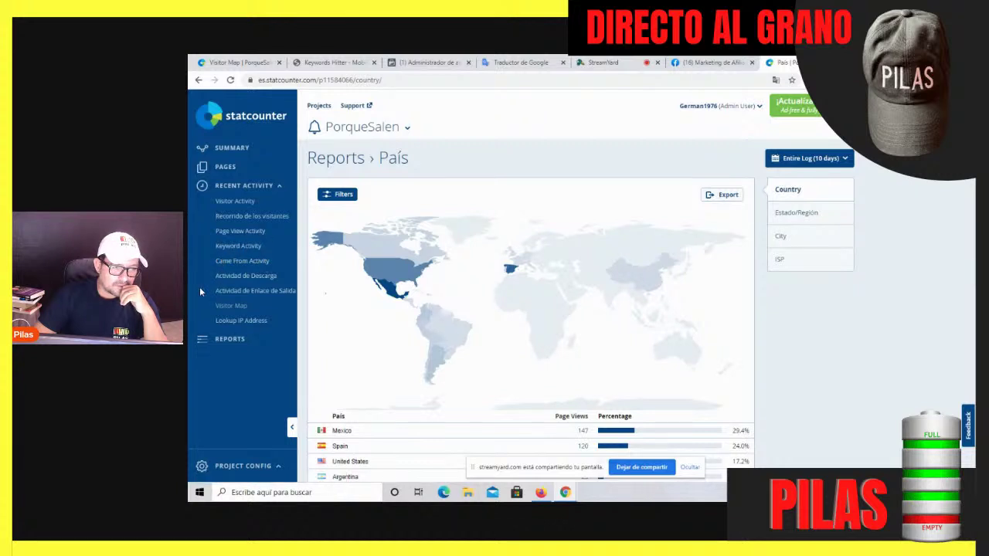
- Open the Actividad de Enlace de Salida report and examine the exit links clicked and their exit pages
click(250, 297)
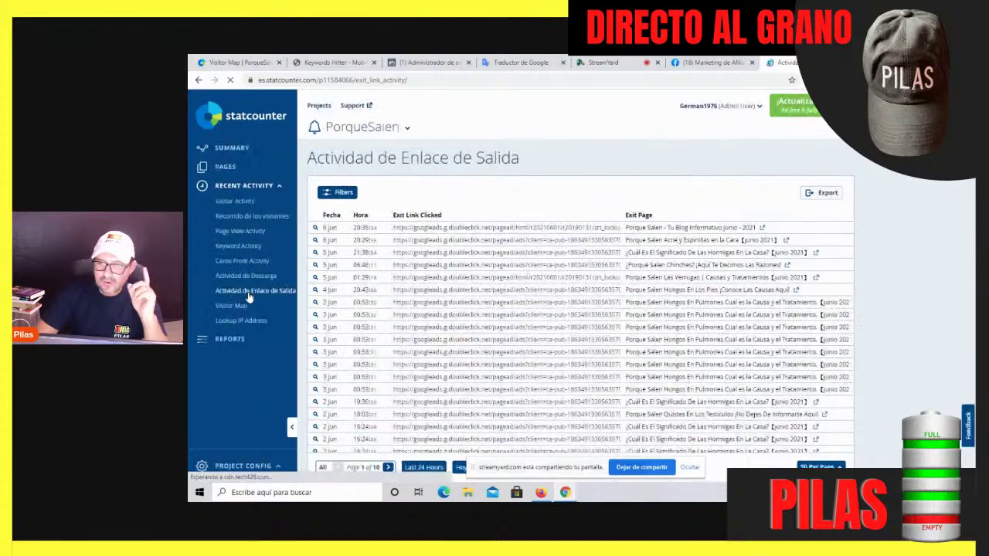
scroll(454, 207, down, 10)
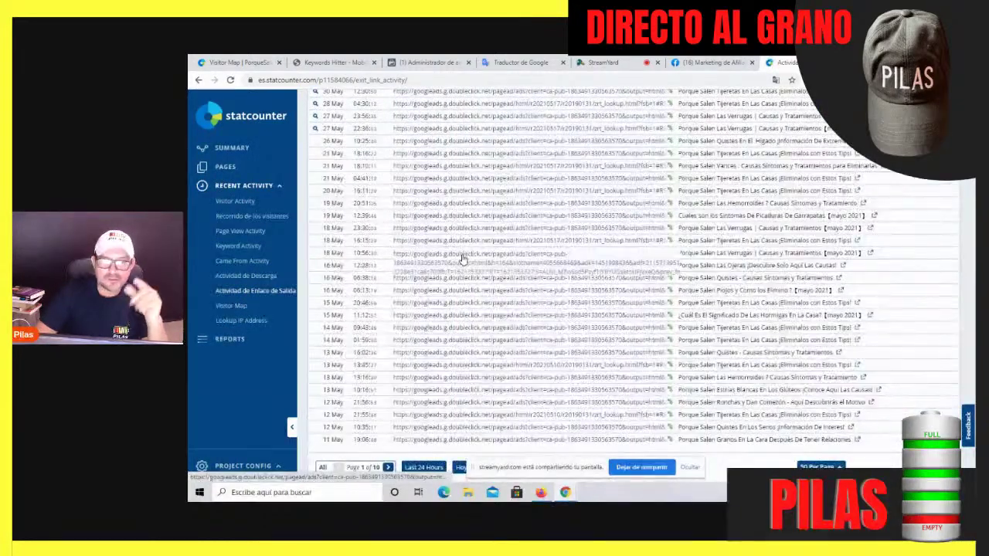
scroll(462, 259, up, 3)
scroll(462, 259, up, 2)
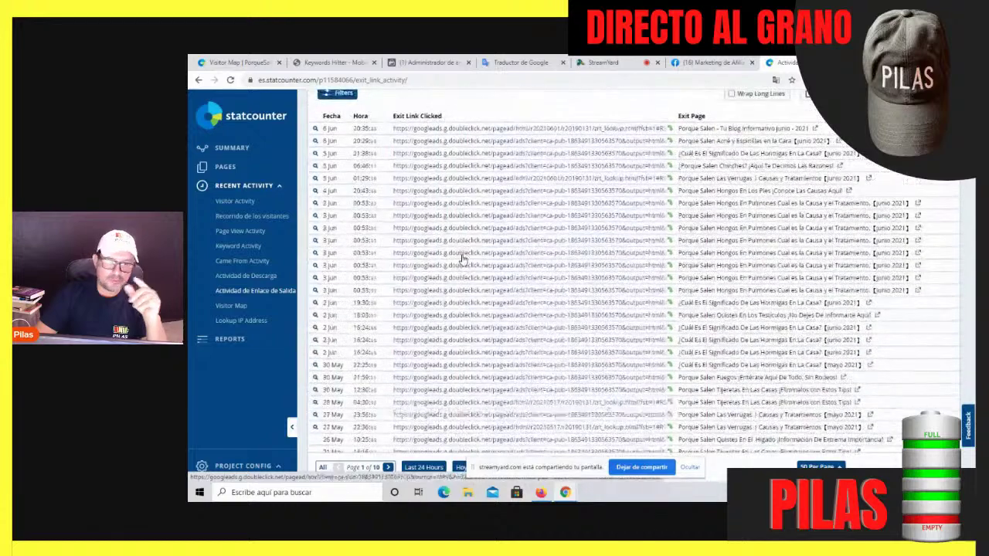
scroll(462, 258, down, 1)
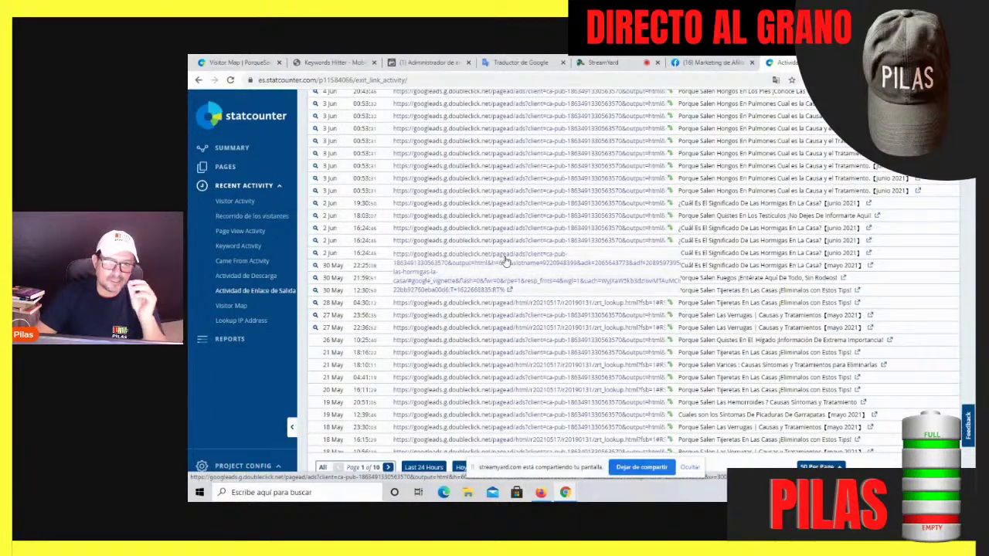
scroll(516, 259, down, 3)
scroll(516, 259, up, 5)
scroll(516, 259, up, 3)
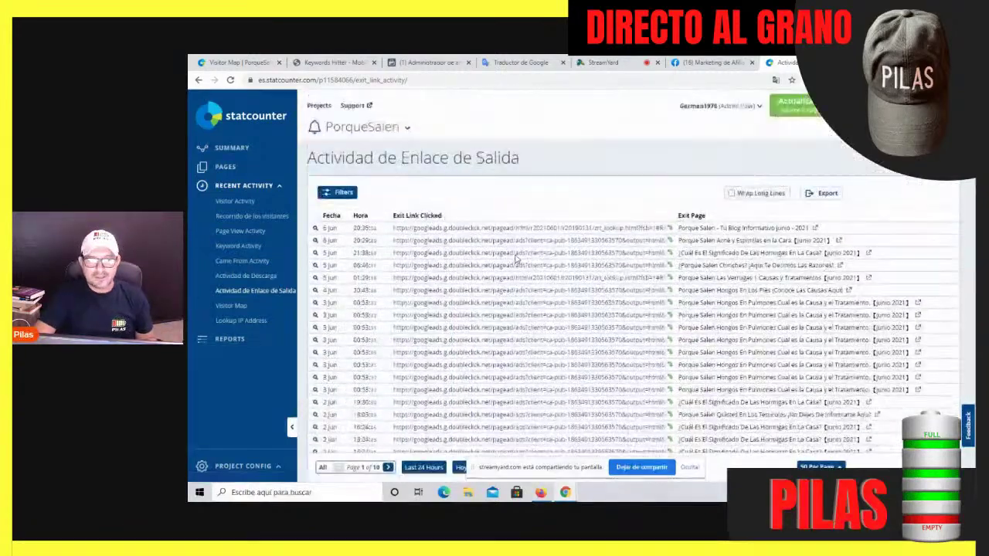
- Add a País filter to the exit link activity, review its countries with visit counts, and close the list without choosing one
click(344, 193)
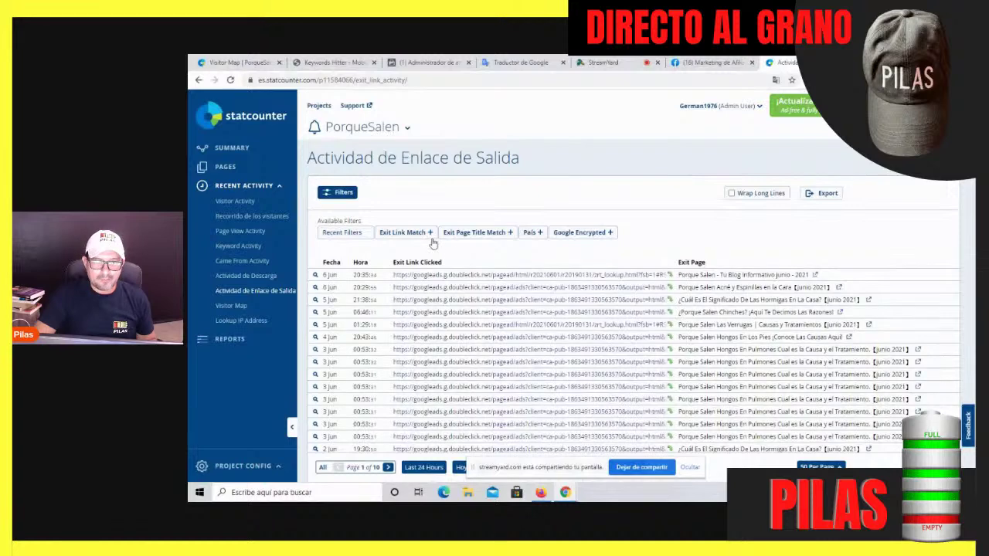
click(529, 233)
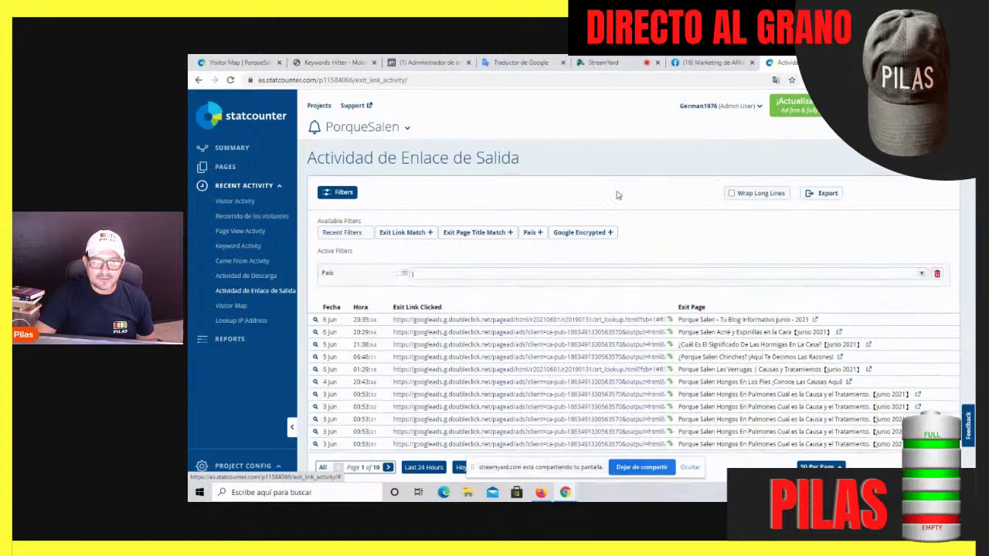
scroll(615, 194, down, 2)
click(922, 183)
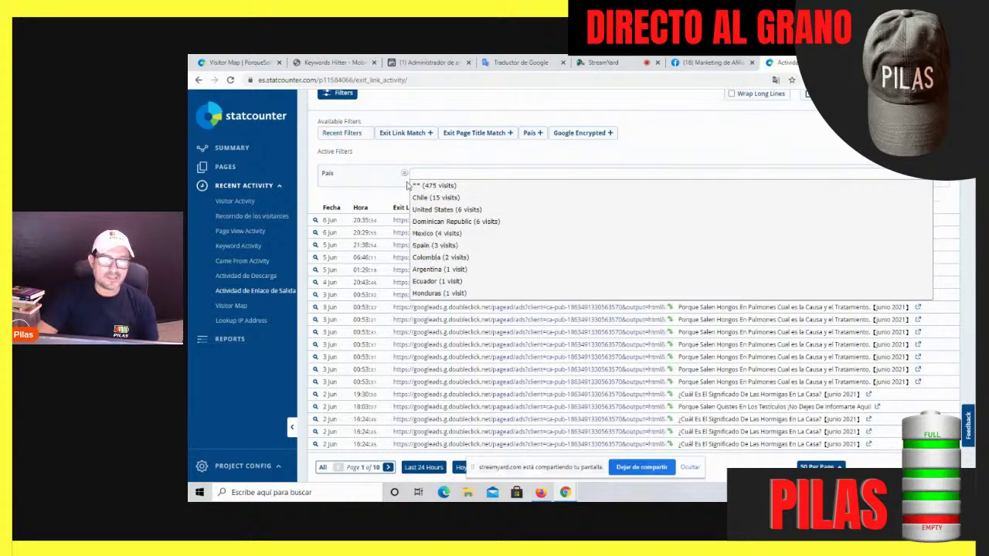
click(414, 155)
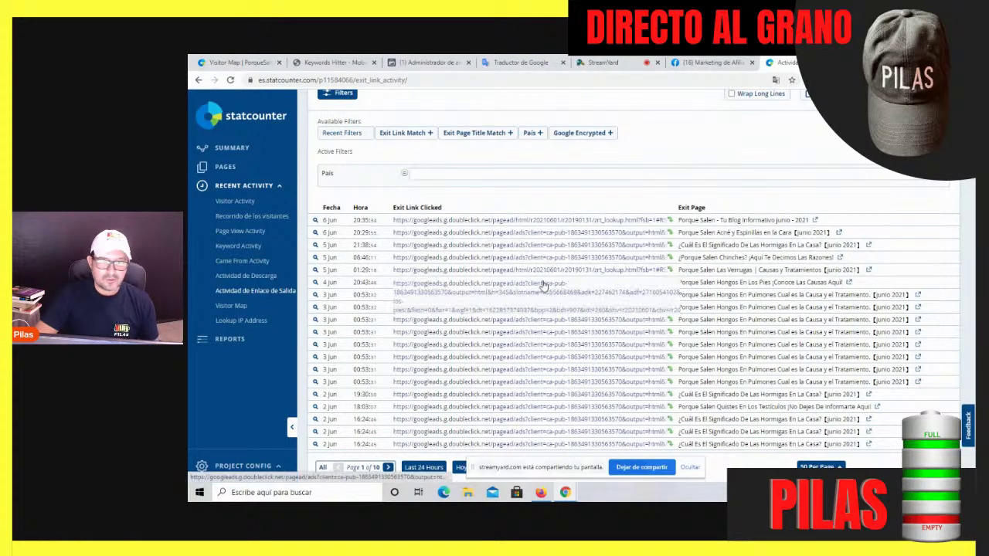
scroll(543, 286, down, 3)
scroll(544, 286, up, 2)
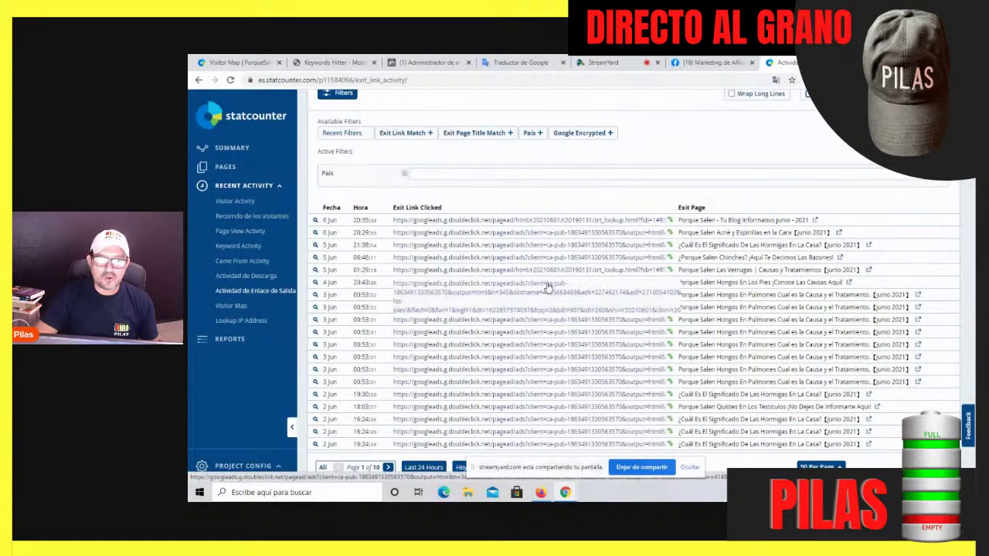
- Switch to the StreamYard studio and change the broadcast layout to the presenter's camera only
click(609, 62)
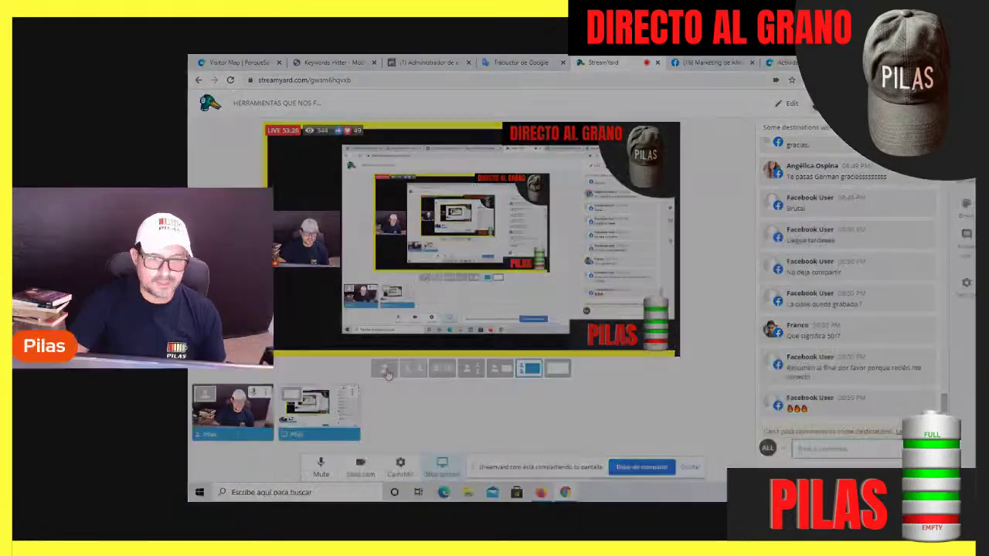
click(384, 369)
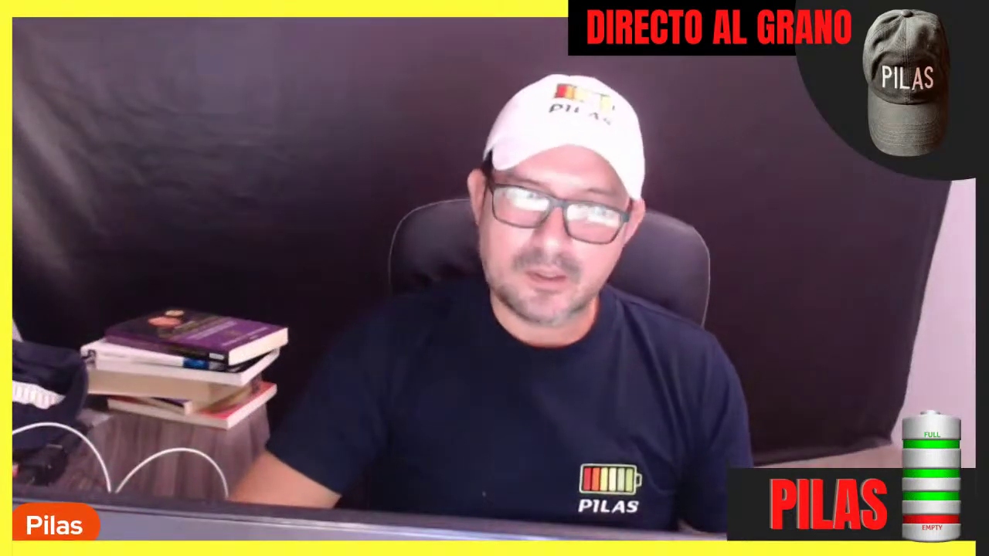